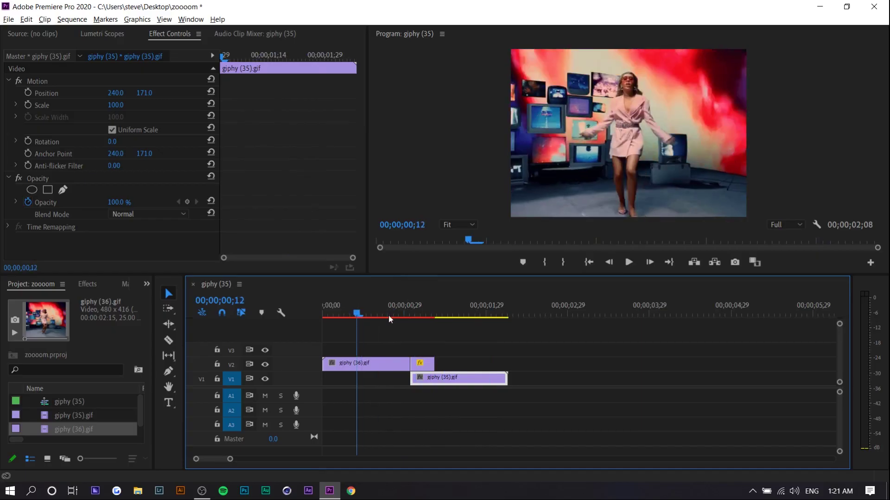
{"action": "key", "text": "space"}
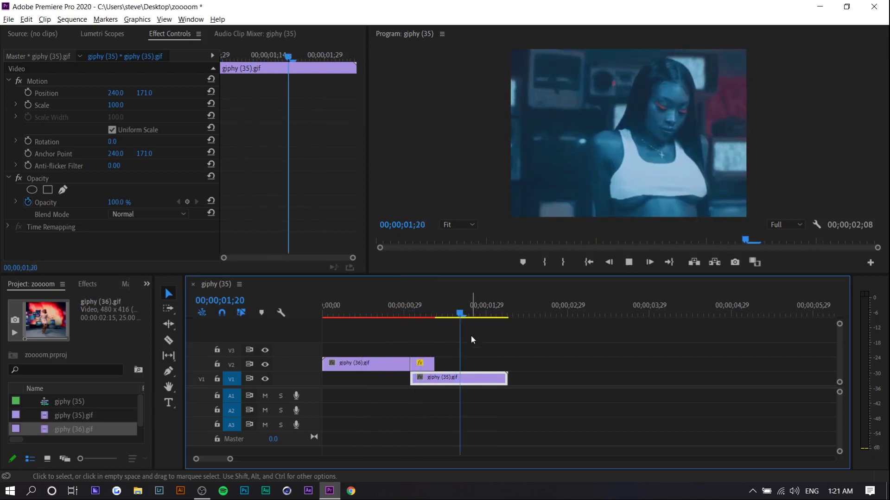
{"action": "left_click_drag", "start_coordinate": [411, 314], "coordinate": [412, 315]}
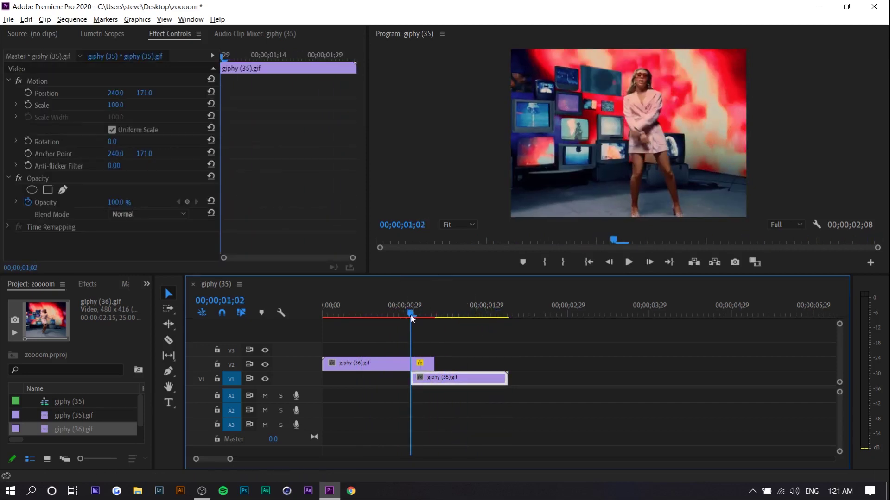
{"action": "mouse_move", "coordinate": [411, 315]}
{"action": "left_mouse_down"}
{"action": "mouse_move", "coordinate": [467, 315]}
{"action": "mouse_move", "coordinate": [412, 323]}
{"action": "left_mouse_up"}
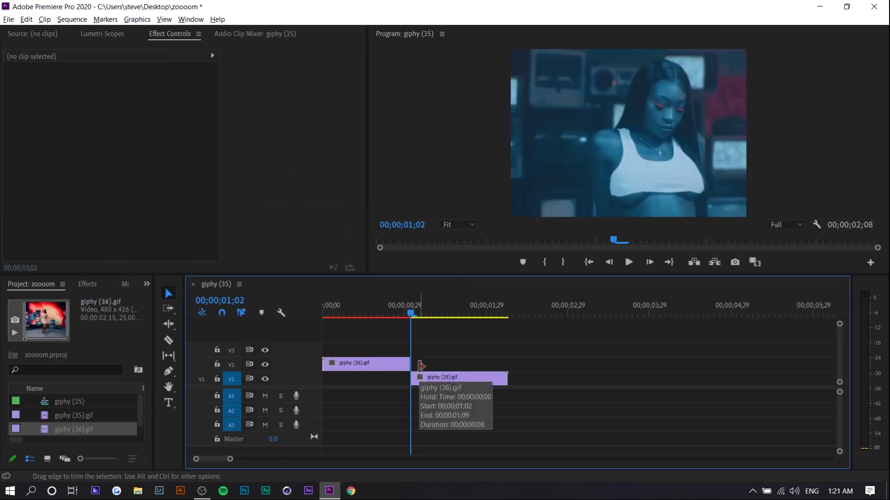
Move giphy (35).gif up to V2 and stretch giphy (36).gif to meet it, then review its frames
{"action": "left_click_drag", "start_coordinate": [480, 380], "coordinate": [562, 365]}
{"action": "left_click_drag", "start_coordinate": [407, 366], "coordinate": [494, 366]}
{"action": "key", "text": "Home"}
{"action": "left_click_drag", "start_coordinate": [332, 314], "coordinate": [388, 355]}
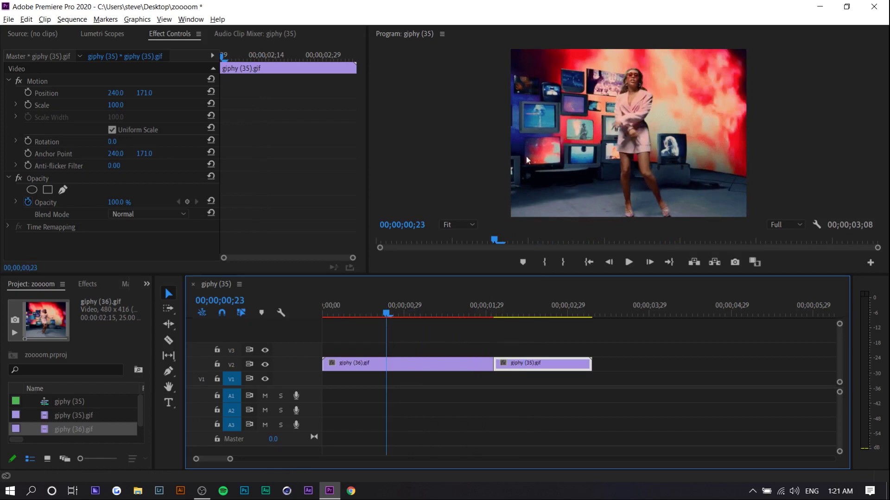
Drop giphy (35).gif down onto V1 beneath giphy (36)'s end, with the playhead at 00;00;01;22
{"action": "left_click", "coordinate": [519, 315]}
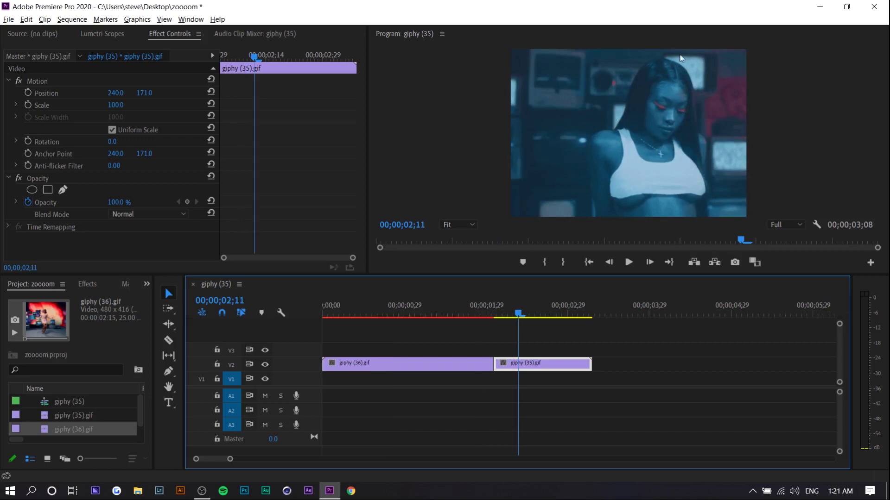
{"action": "left_click_drag", "start_coordinate": [424, 315], "coordinate": [445, 315]}
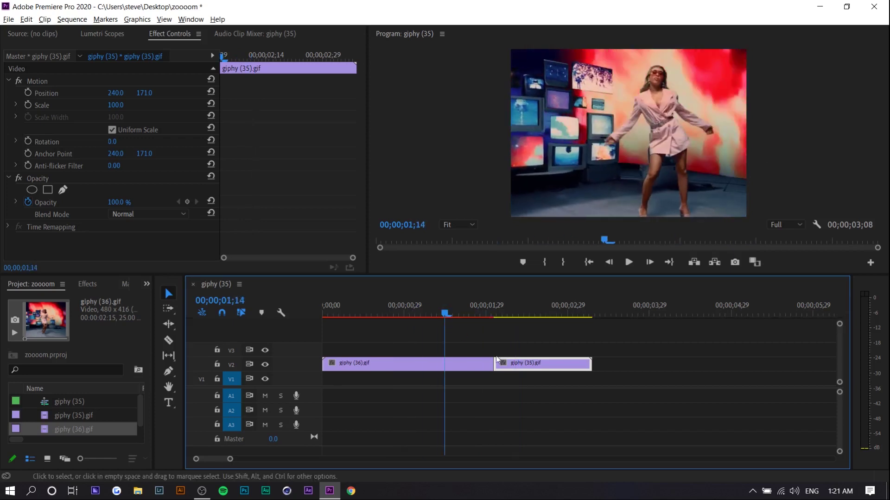
{"action": "left_click_drag", "start_coordinate": [521, 366], "coordinate": [492, 380]}
{"action": "left_click_drag", "start_coordinate": [454, 317], "coordinate": [466, 315]}
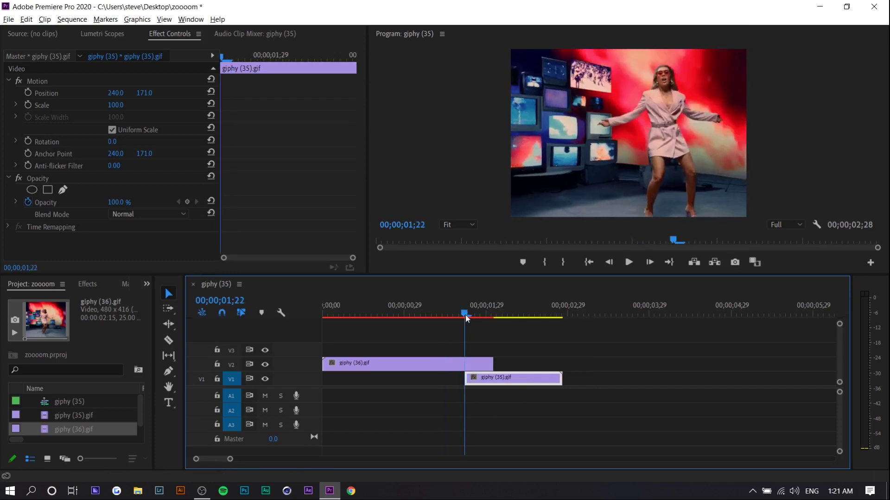
Cut giphy (36).gif on V2 at 00;00;01;22 with the Razor tool
{"action": "left_click", "coordinate": [428, 363]}
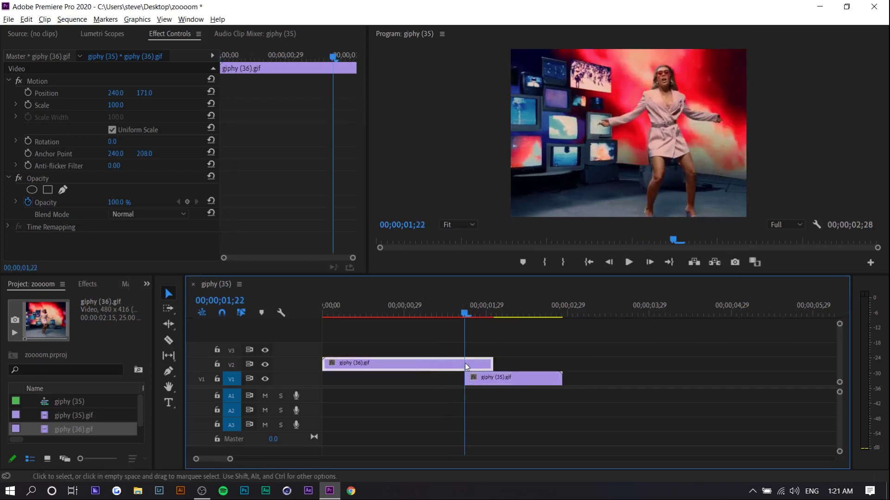
{"action": "scroll", "coordinate": [488, 364], "scroll_direction": "up", "scroll_amount": 5}
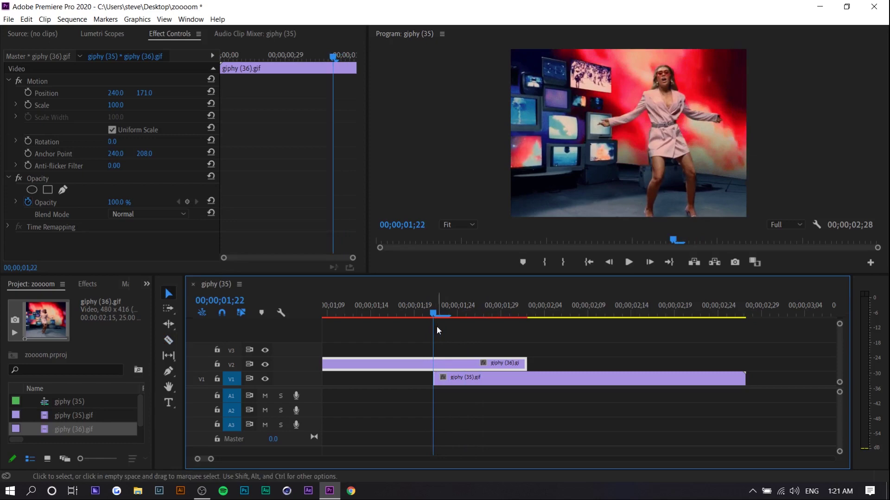
{"action": "key", "text": "c"}
{"action": "left_click", "coordinate": [433, 363]}
{"action": "key", "text": "v"}
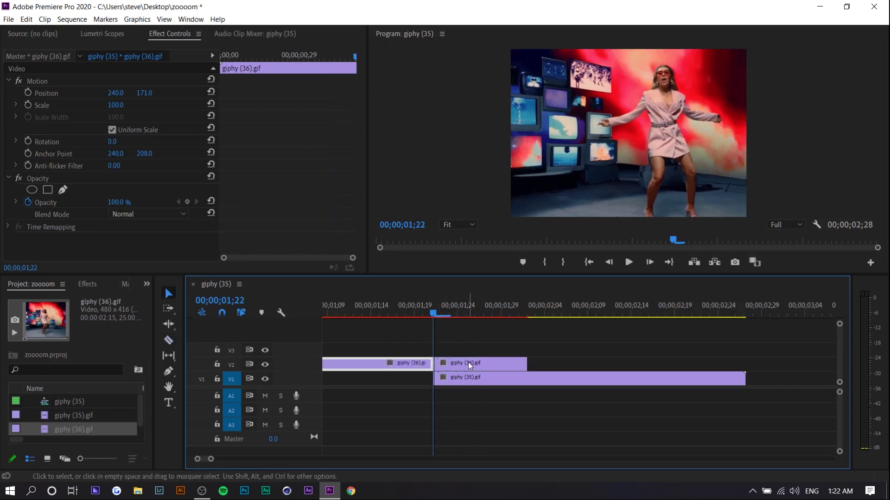
Add a Frame Hold to the giphy (36) piece after the cut and check the held frame
{"action": "left_click", "coordinate": [467, 362]}
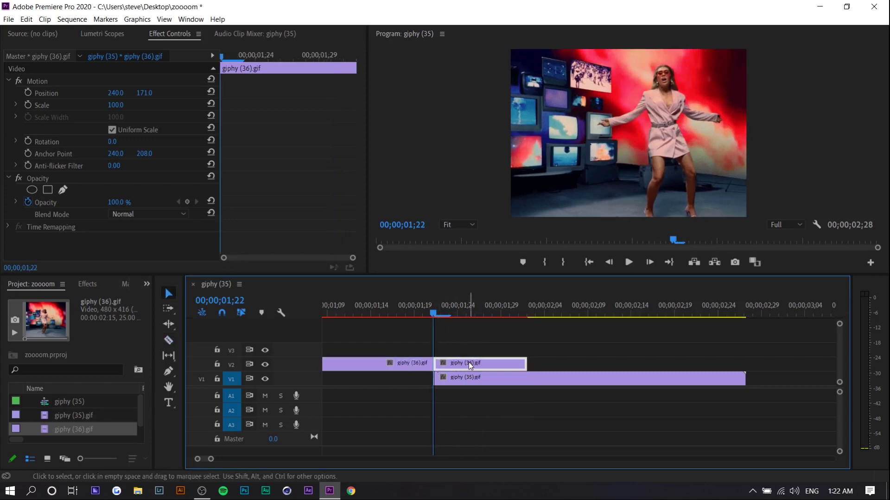
{"action": "right_click", "coordinate": [468, 362]}
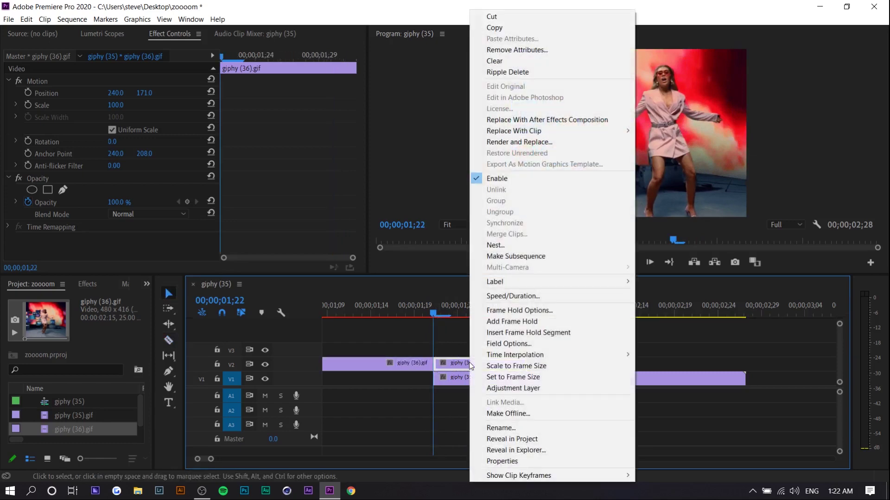
{"action": "left_click", "coordinate": [493, 323]}
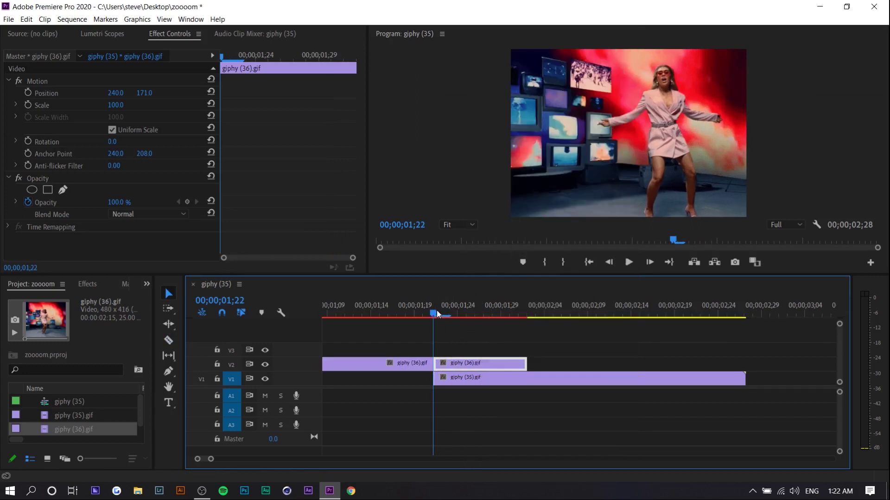
{"action": "mouse_move", "coordinate": [435, 314]}
{"action": "left_mouse_down"}
{"action": "mouse_move", "coordinate": [506, 313]}
{"action": "mouse_move", "coordinate": [436, 321]}
{"action": "left_mouse_up"}
In Effect Controls, add a pen mask to the held clip's Opacity
{"action": "left_click", "coordinate": [195, 21]}
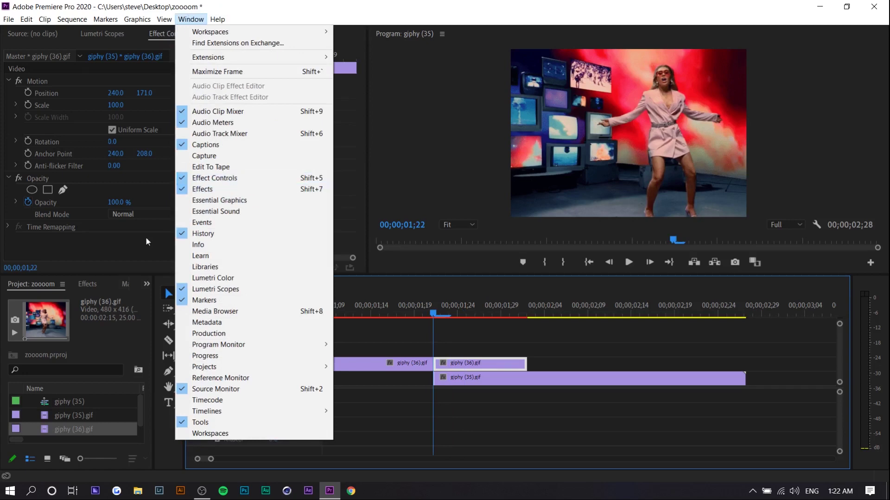
{"action": "left_click", "coordinate": [218, 180]}
{"action": "left_click", "coordinate": [63, 190]}
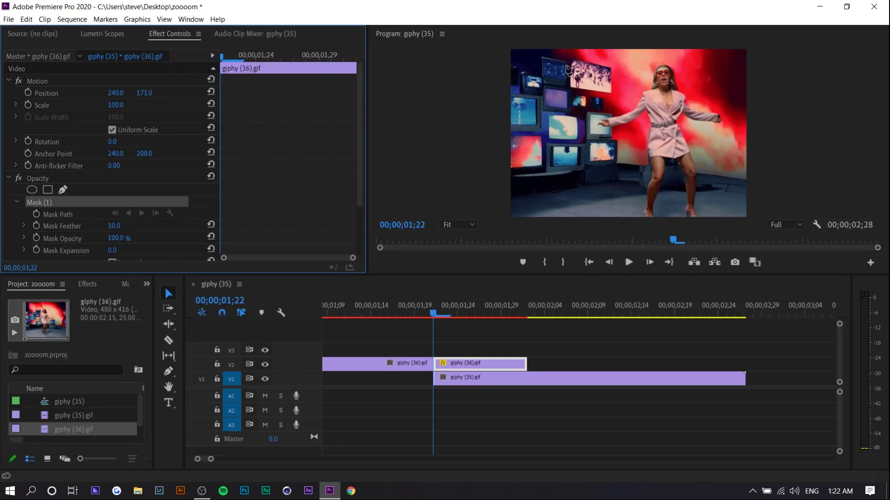
Magnify the Program monitor to 400% and pan to the upper TV screen
{"action": "left_click", "coordinate": [457, 226]}
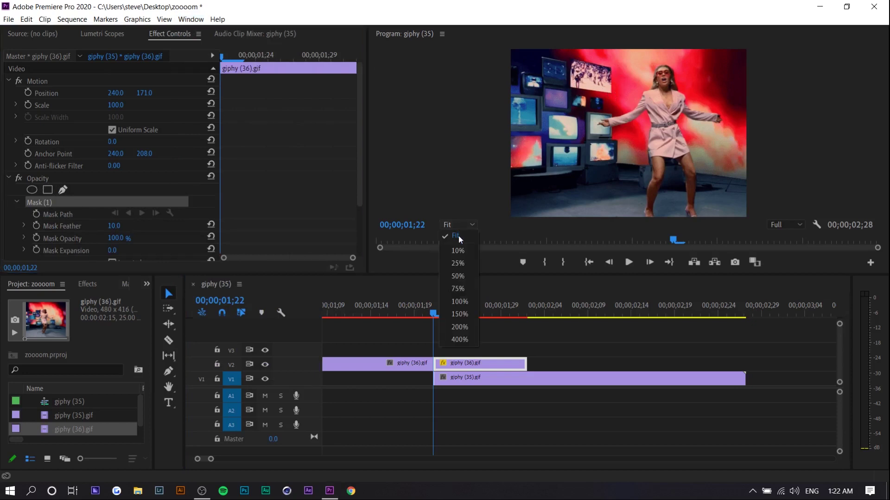
{"action": "left_click", "coordinate": [462, 338]}
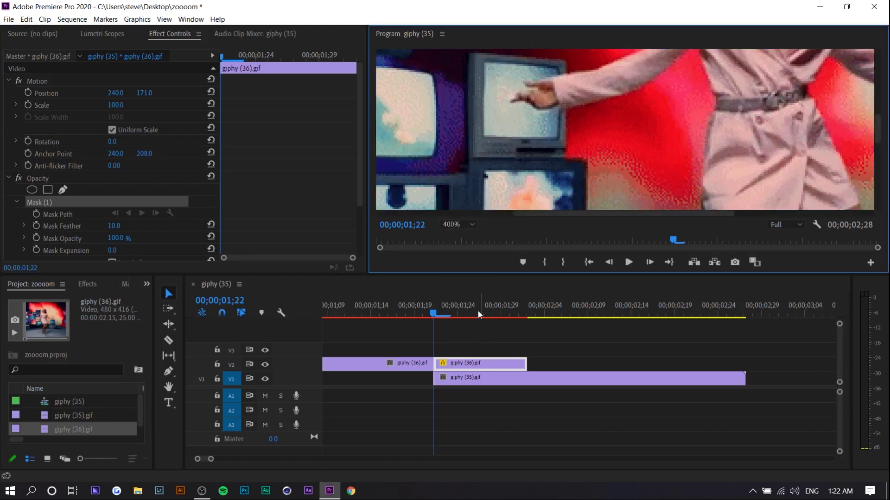
{"action": "key", "text": "h"}
{"action": "left_click_drag", "start_coordinate": [501, 191], "coordinate": [537, 187]}
Trace a closed four-corner mask around the upper TV screen
{"action": "key", "text": "v"}
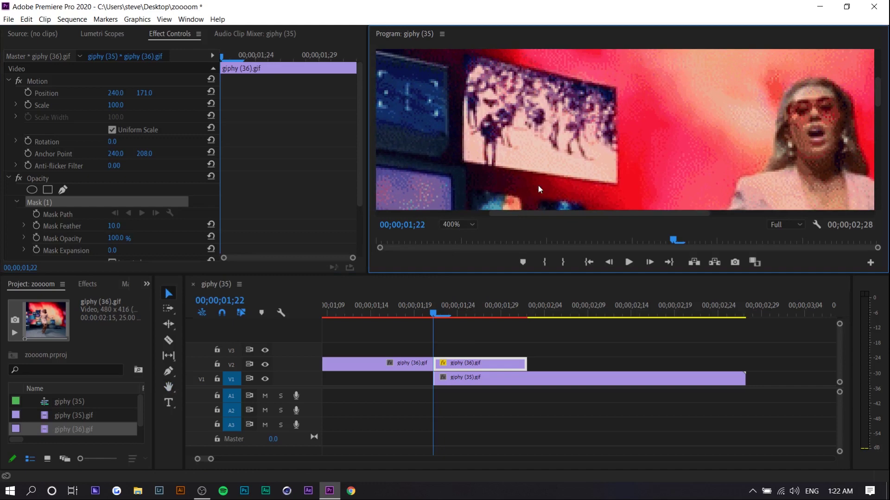
{"action": "left_click", "coordinate": [465, 53]}
{"action": "left_click", "coordinate": [615, 86]}
{"action": "left_click", "coordinate": [617, 184]}
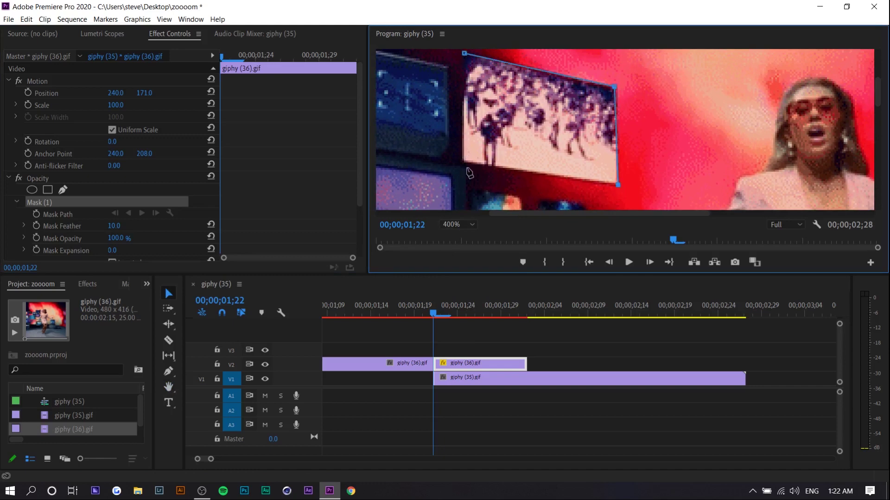
{"action": "left_click", "coordinate": [461, 161]}
{"action": "left_click", "coordinate": [464, 54]}
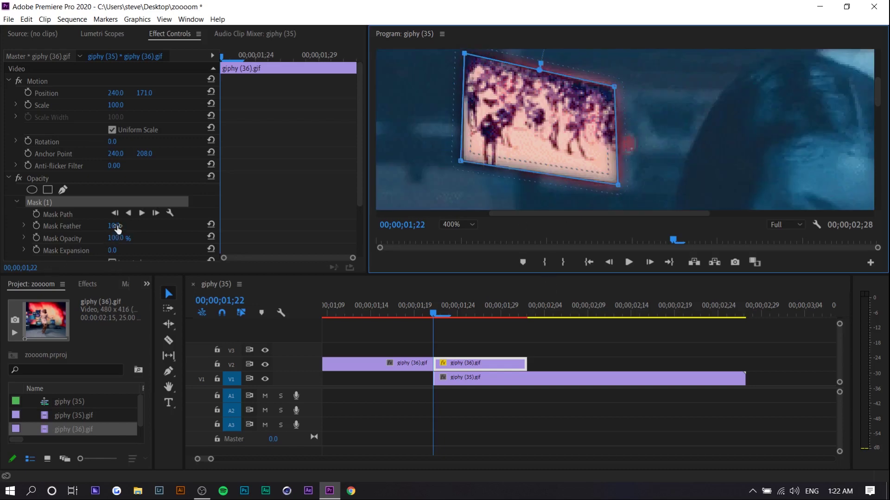
Lower the mask feather to 2.0 and fit the whole frame back in the preview
{"action": "left_click_drag", "start_coordinate": [117, 230], "coordinate": [134, 232]}
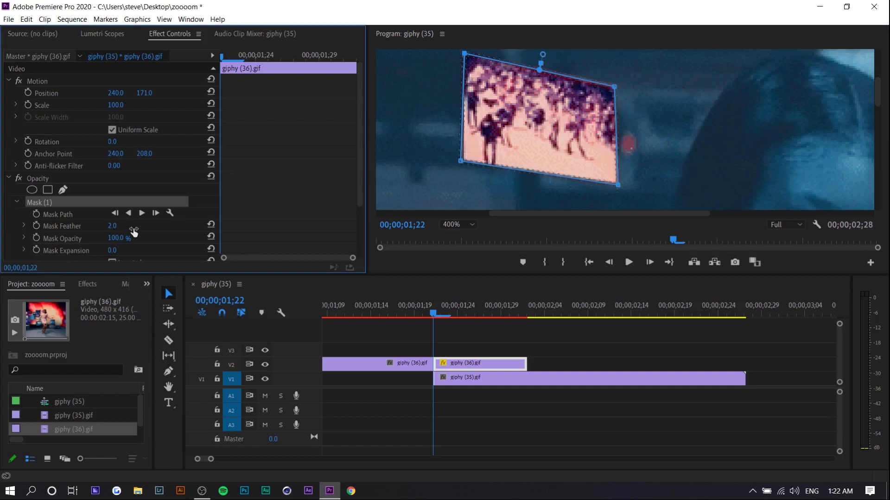
{"action": "left_click", "coordinate": [532, 418]}
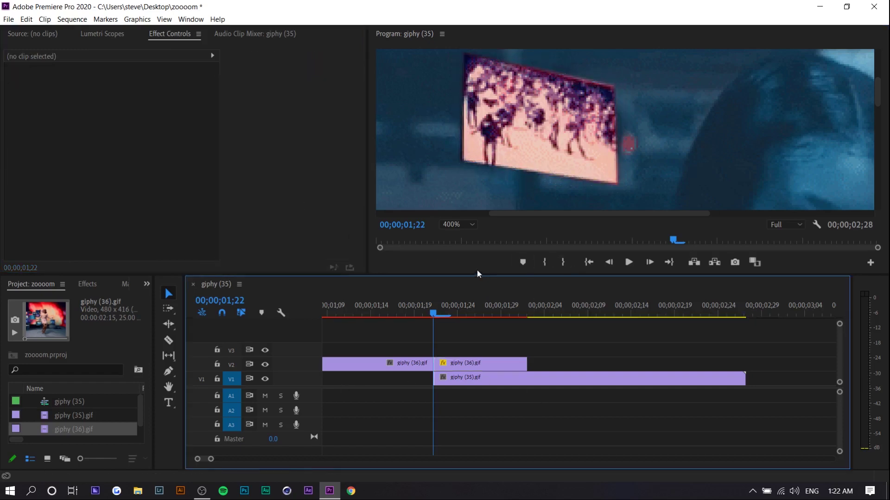
{"action": "left_click", "coordinate": [445, 225]}
{"action": "left_click", "coordinate": [454, 236]}
Invert Mask (1) on the held giphy (36) piece and drop its feather to 0.0
{"action": "left_click", "coordinate": [463, 364]}
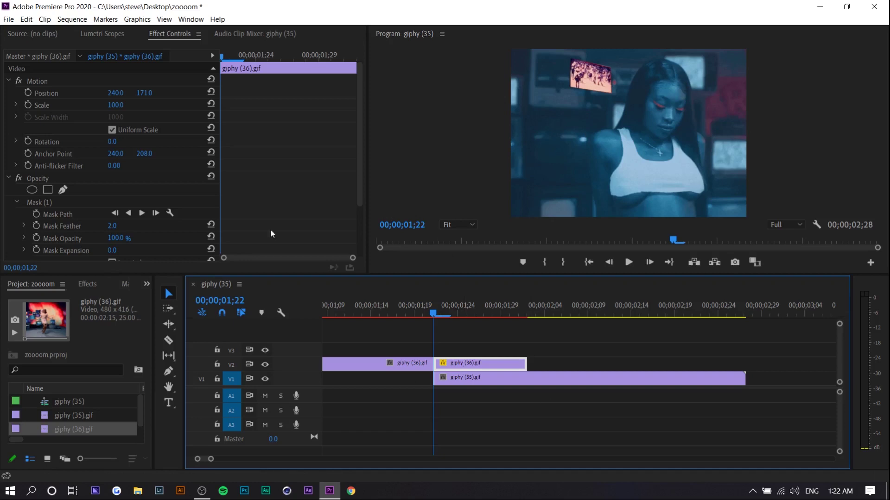
{"action": "scroll", "coordinate": [270, 229], "scroll_direction": "down", "scroll_amount": 3}
{"action": "left_click", "coordinate": [111, 227]}
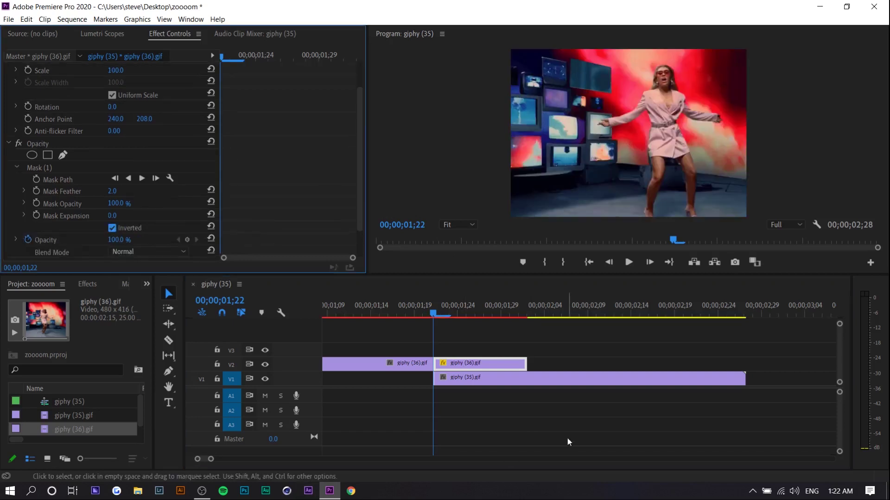
{"action": "left_click", "coordinate": [438, 312]}
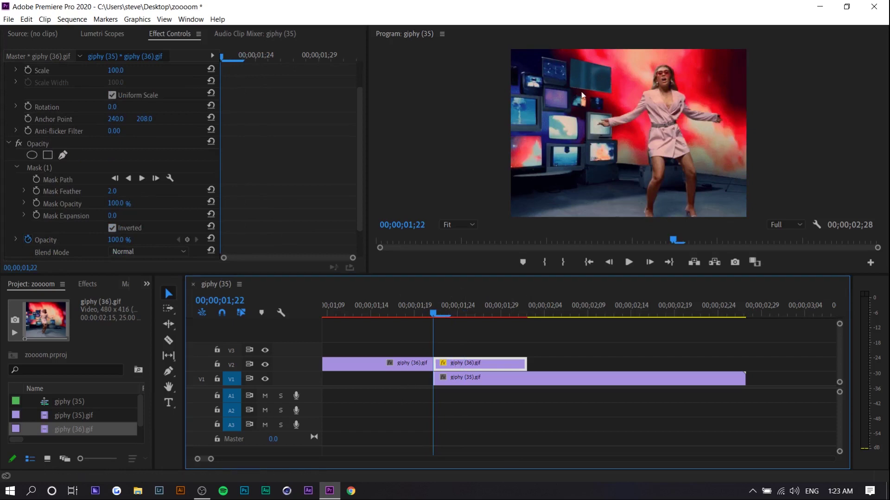
{"action": "left_click_drag", "start_coordinate": [115, 195], "coordinate": [110, 195]}
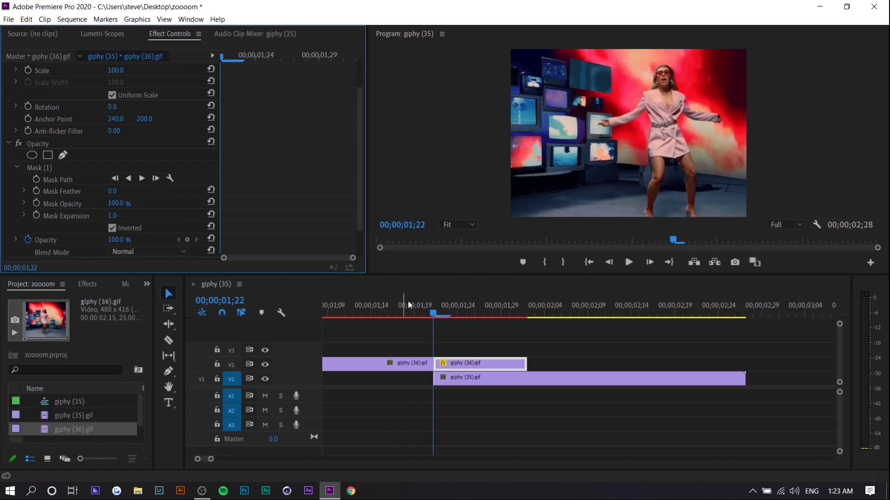
{"action": "left_click", "coordinate": [453, 365]}
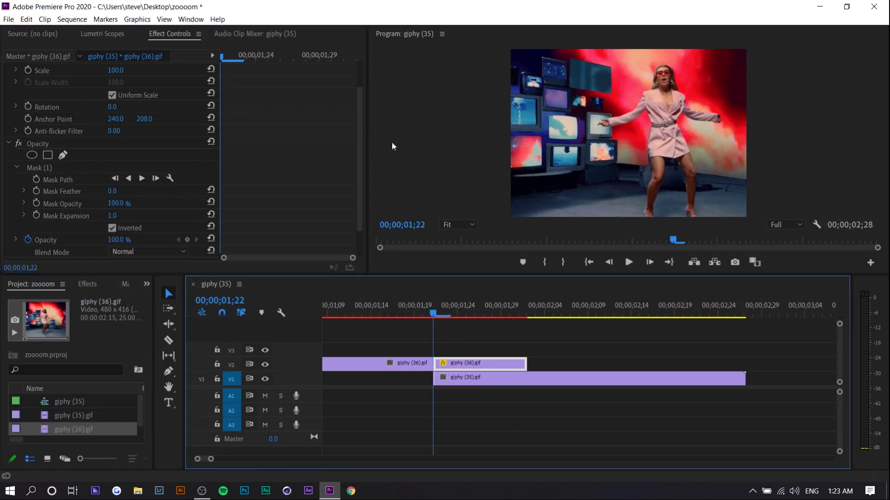
{"action": "left_click_drag", "start_coordinate": [360, 131], "coordinate": [359, 106]}
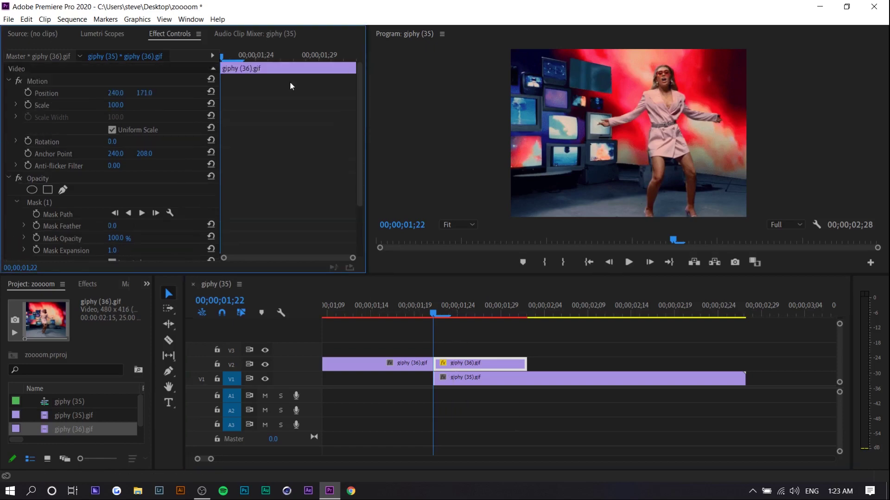
Keyframe Scale and Position, then five frames later zoom Scale to 1122 and shift the image down
{"action": "left_click", "coordinate": [27, 104]}
{"action": "left_click", "coordinate": [27, 93]}
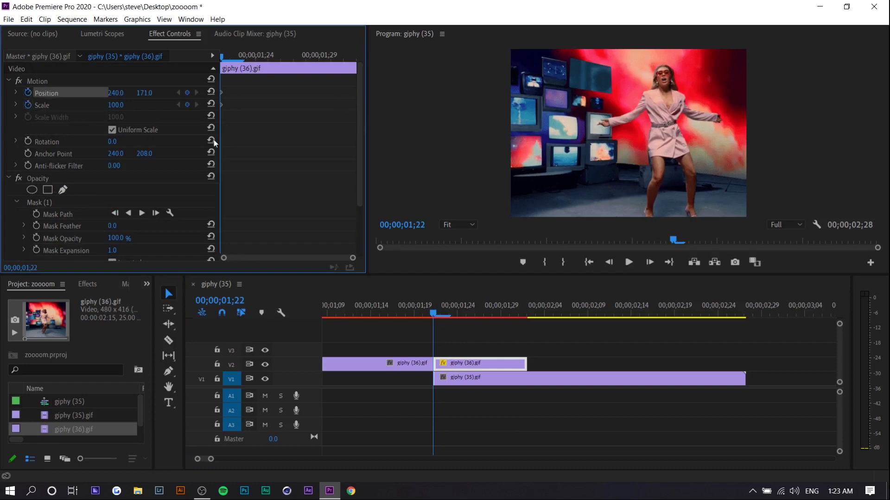
{"action": "key", "text": "shift+Right"}
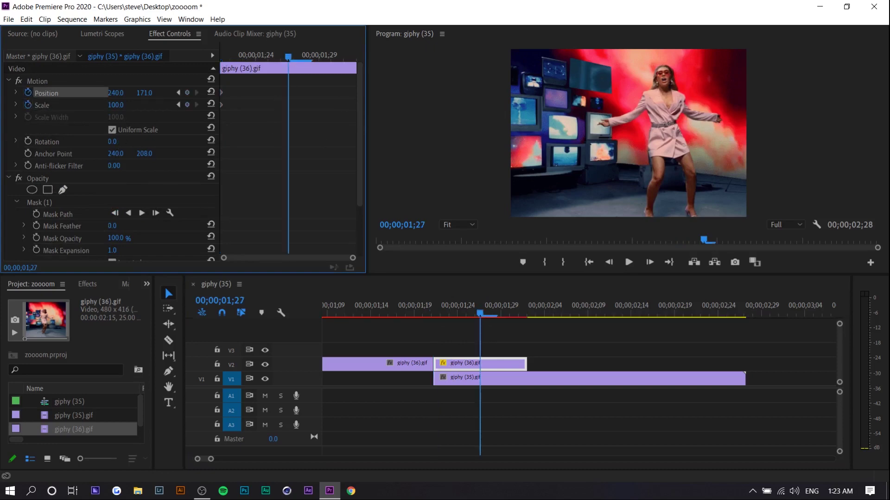
{"action": "left_click_drag", "start_coordinate": [116, 105], "coordinate": [91, 146]}
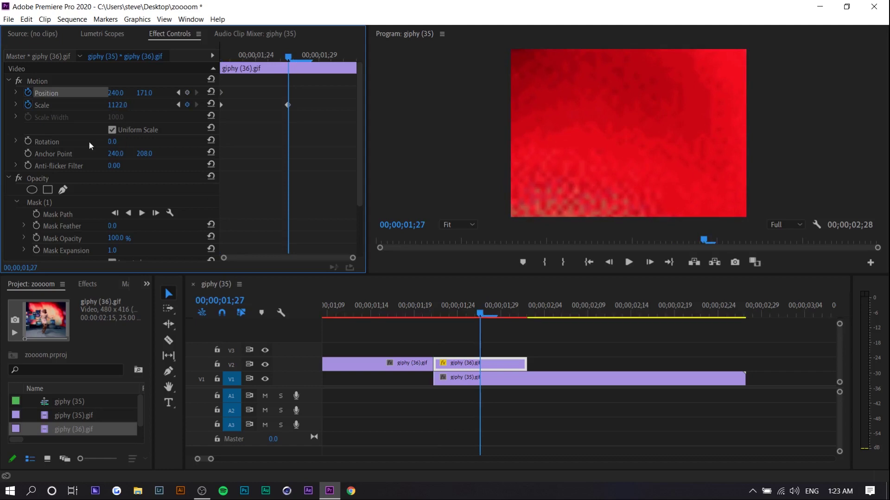
{"action": "left_click_drag", "start_coordinate": [144, 93], "coordinate": [209, 94]}
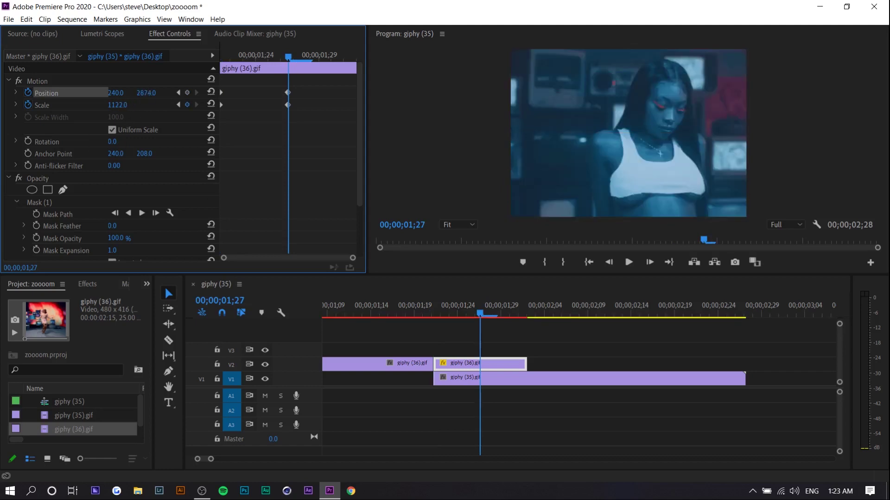
Rework the zoom: delete the later keyframes, set Scale to about 850, and reframe the TV screen
{"action": "key", "text": "shift+Left"}
{"action": "left_click_drag", "start_coordinate": [285, 131], "coordinate": [365, 97]}
{"action": "key", "text": "Right"}
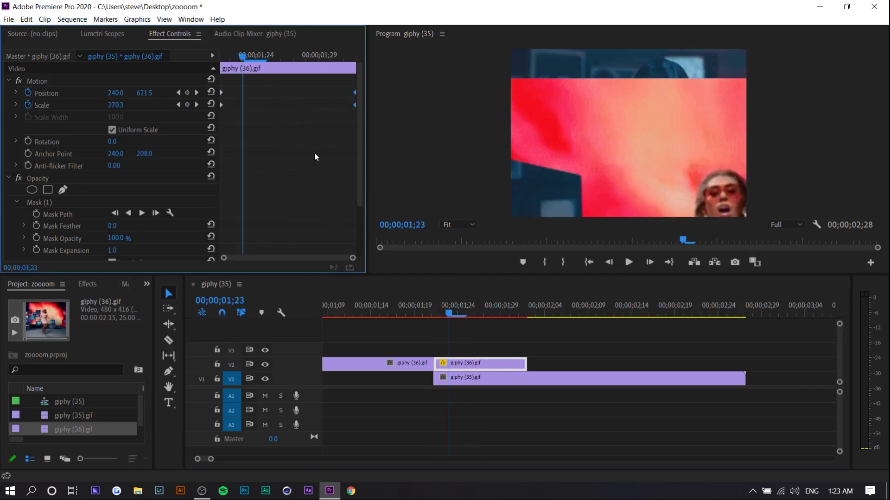
{"action": "key", "text": "Delete"}
{"action": "left_click_drag", "start_coordinate": [115, 105], "coordinate": [116, 99]}
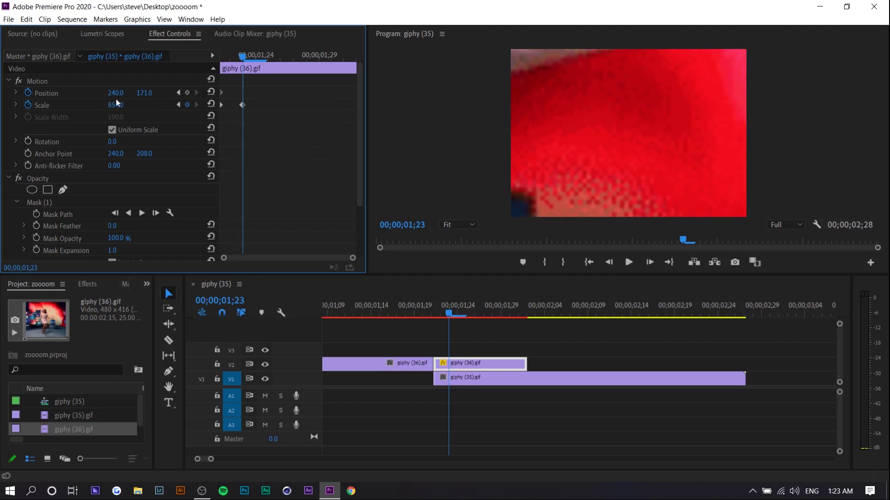
{"action": "left_click", "coordinate": [40, 82]}
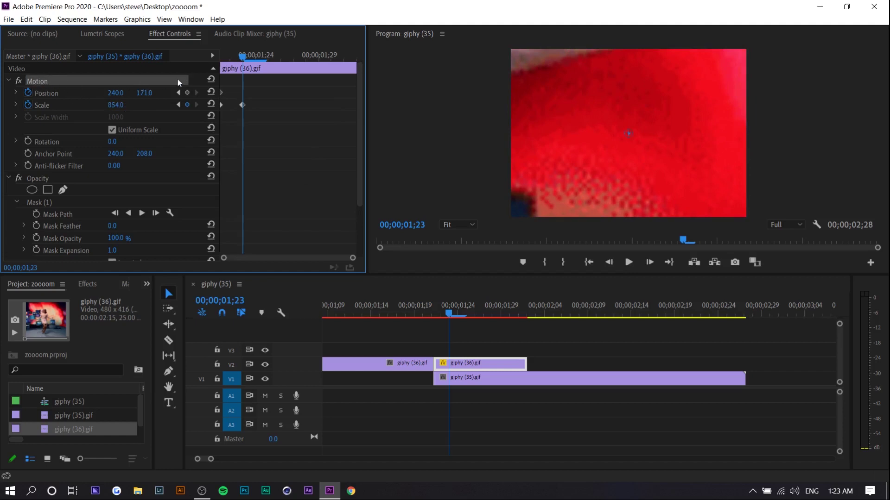
{"action": "left_click_drag", "start_coordinate": [630, 92], "coordinate": [722, 130]}
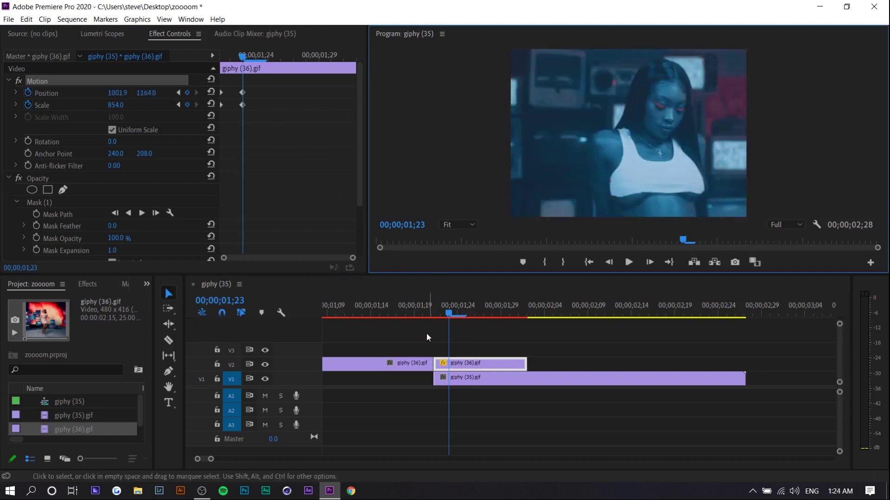
{"action": "left_click_drag", "start_coordinate": [277, 128], "coordinate": [354, 97]}
Preview the zoom transition from around 00;00;01;18
{"action": "left_click", "coordinate": [452, 318]}
{"action": "key", "text": "space"}
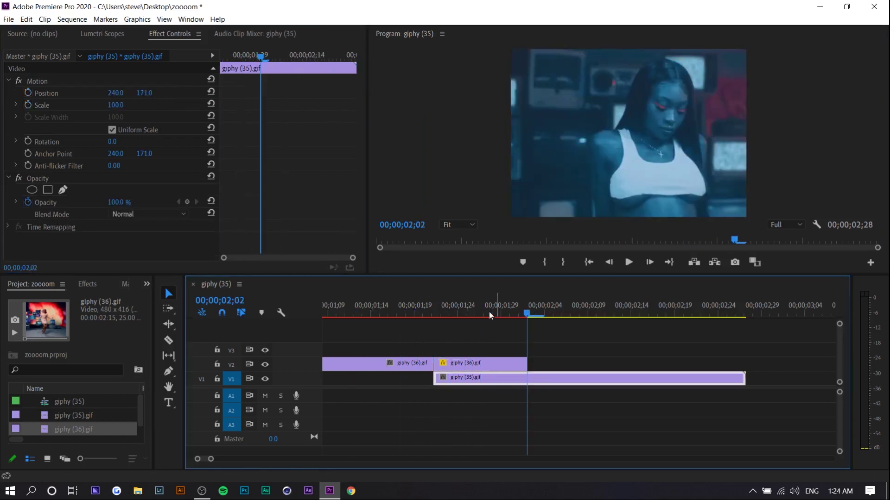
{"action": "left_click", "coordinate": [410, 310]}
{"action": "key", "text": "space"}
{"action": "left_click", "coordinate": [401, 317]}
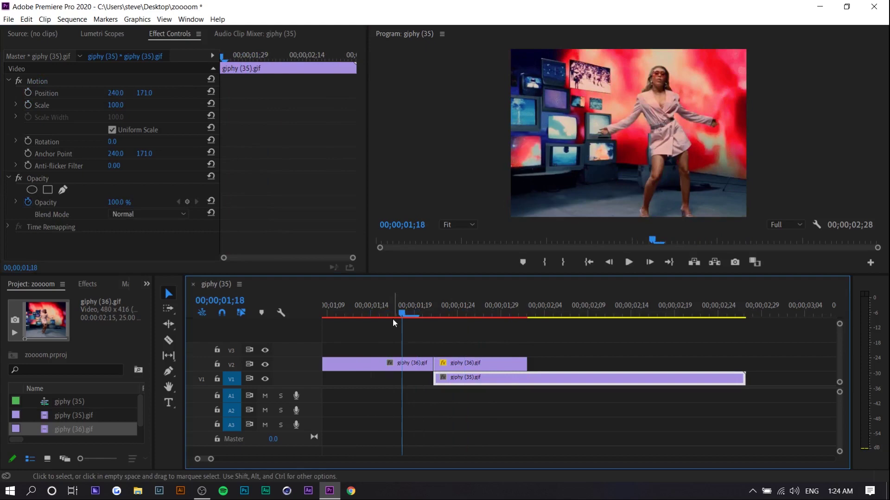
{"action": "key", "text": "space"}
{"action": "left_click", "coordinate": [401, 318]}
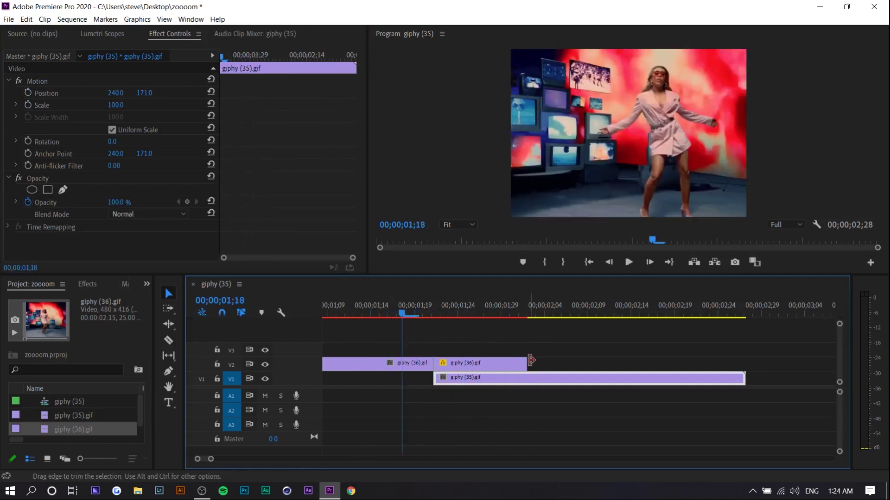
Extend the giphy (36).gif clip on V2 and drag its zoom keyframes to the clip's end
{"action": "scroll", "coordinate": [433, 364], "scroll_direction": "down", "scroll_amount": 1, "text": "alt"}
{"action": "left_click_drag", "start_coordinate": [499, 361], "coordinate": [565, 363]}
{"action": "left_click", "coordinate": [494, 362]}
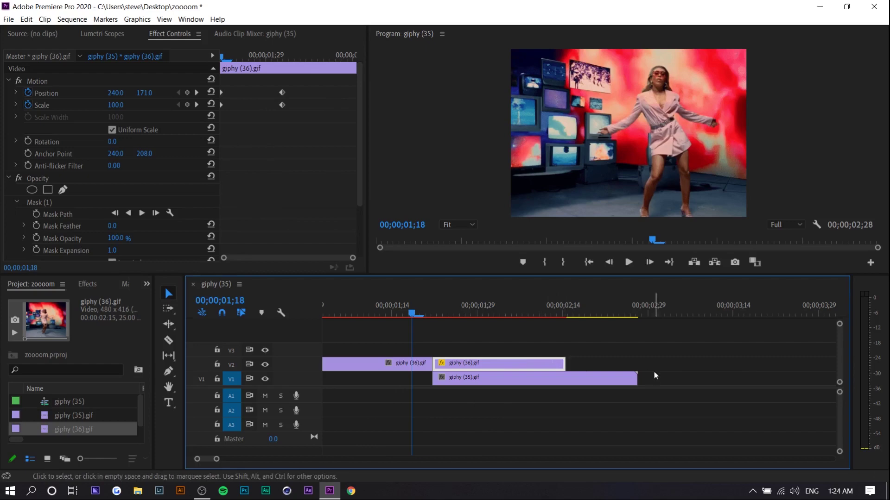
{"action": "left_click", "coordinate": [308, 84]}
{"action": "left_click_drag", "start_coordinate": [308, 84], "coordinate": [364, 113]}
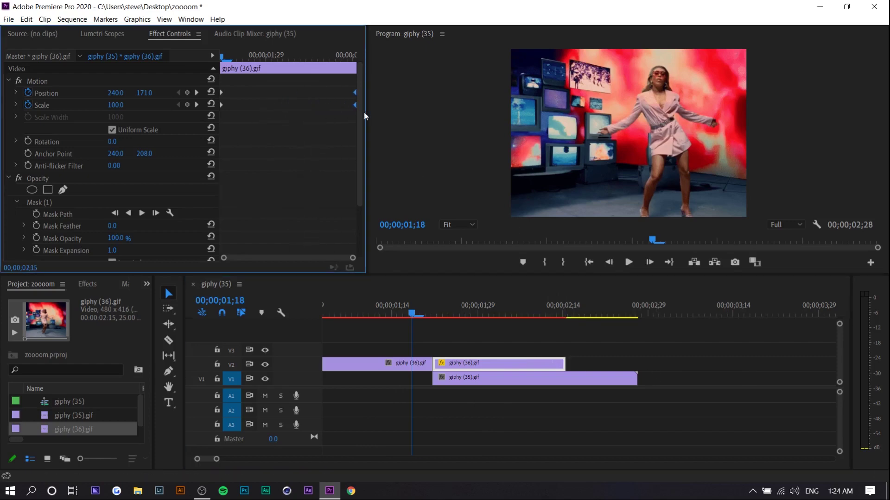
{"action": "left_click", "coordinate": [457, 341]}
{"action": "key", "text": "space"}
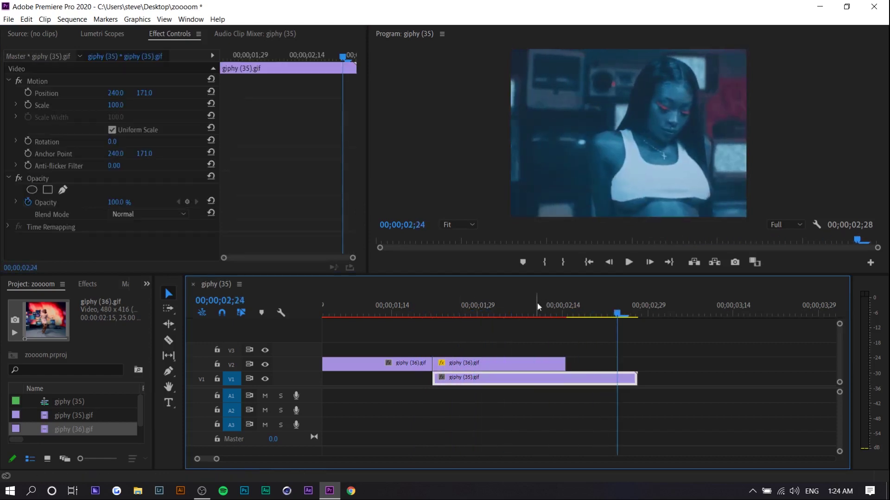
{"action": "left_click_drag", "start_coordinate": [537, 306], "coordinate": [426, 326]}
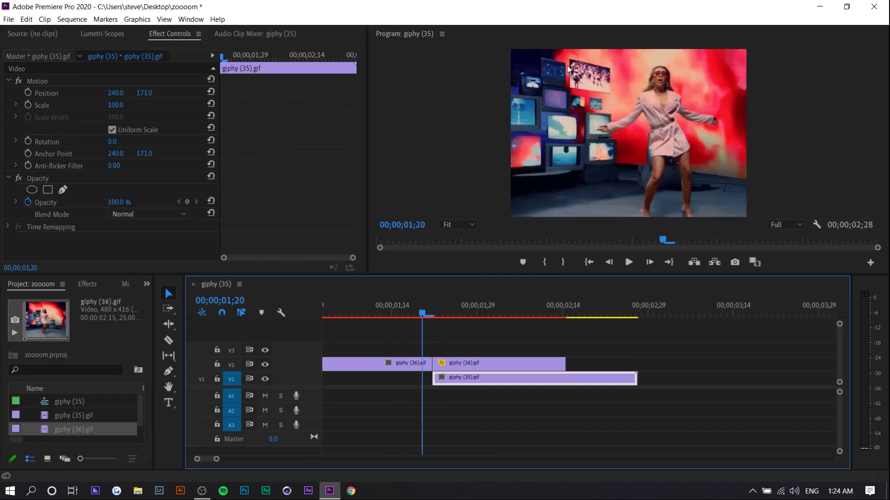
{"action": "left_click_drag", "start_coordinate": [428, 304], "coordinate": [435, 318]}
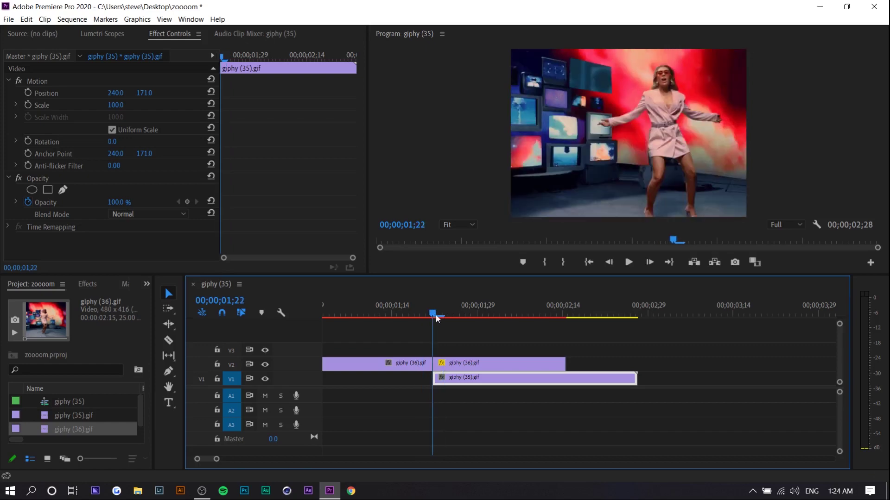
{"action": "key", "text": "Left"}
{"action": "key", "text": "Left"}
{"action": "key", "text": "Left"}
{"action": "key", "text": "Left"}
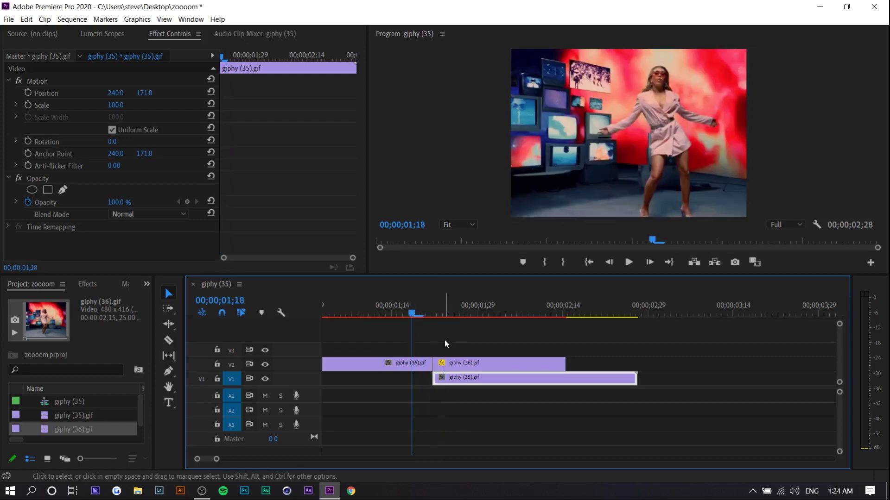
{"action": "left_click_drag", "start_coordinate": [604, 315], "coordinate": [407, 332]}
{"action": "left_click", "coordinate": [460, 361]}
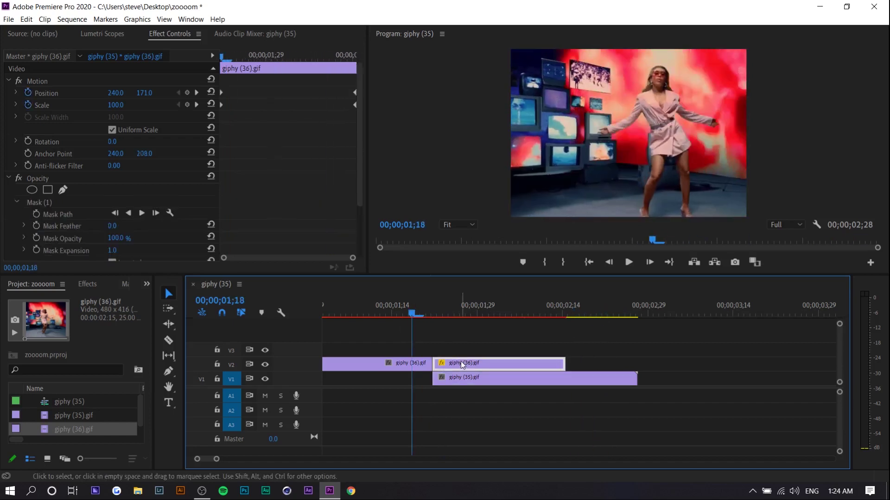
Delete the second V2 piece, lengthen giphy (36).gif, and move giphy (35).gif later on V1
{"action": "key", "text": "Delete"}
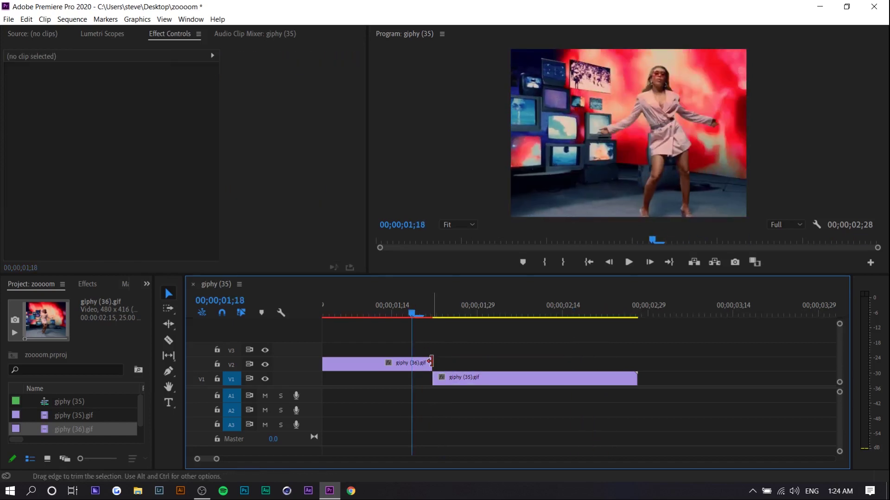
{"action": "left_click_drag", "start_coordinate": [431, 362], "coordinate": [632, 348]}
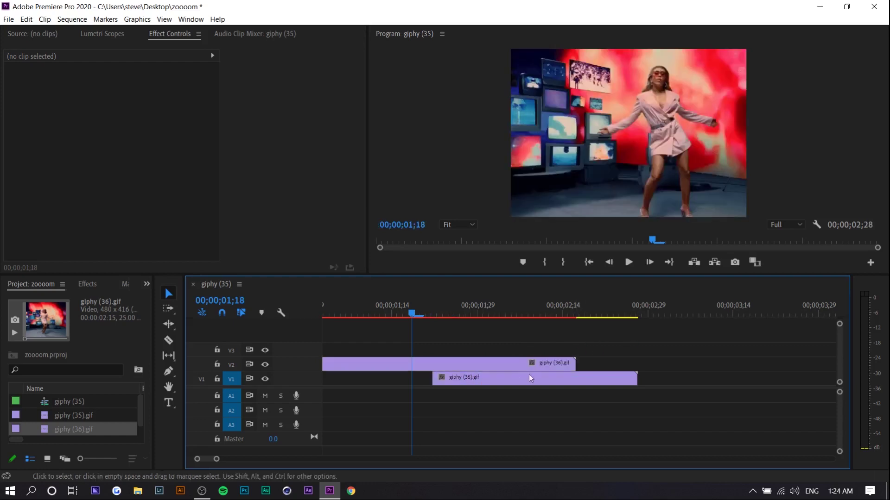
{"action": "left_click_drag", "start_coordinate": [518, 379], "coordinate": [569, 379]}
{"action": "left_click", "coordinate": [493, 315]}
{"action": "key", "text": "Up"}
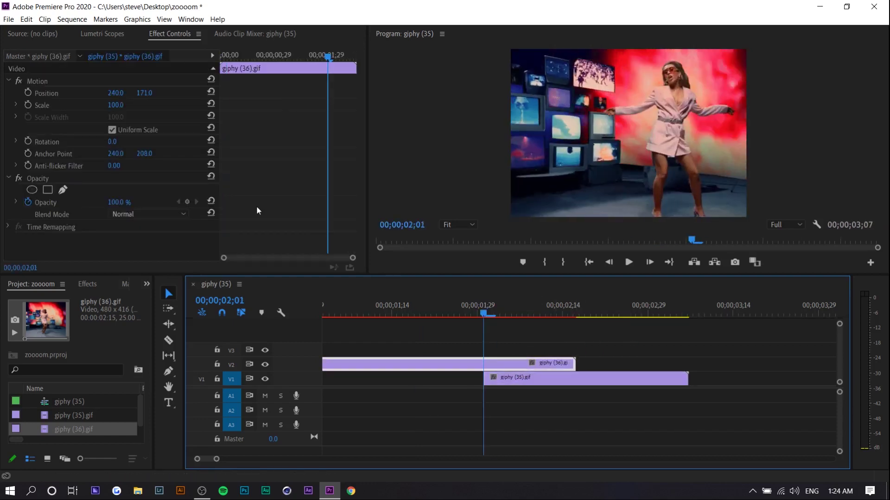
Add a new mask to giphy (36).gif and view the TV screen at 400% zoom
{"action": "left_click", "coordinate": [65, 191]}
{"action": "left_click", "coordinate": [459, 225]}
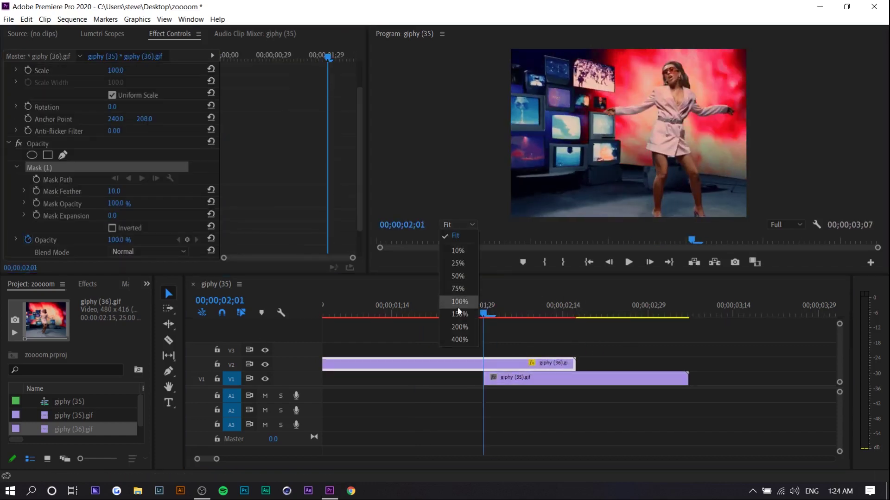
{"action": "left_click", "coordinate": [463, 338]}
{"action": "key", "text": "h"}
{"action": "left_click_drag", "start_coordinate": [602, 102], "coordinate": [542, 155]}
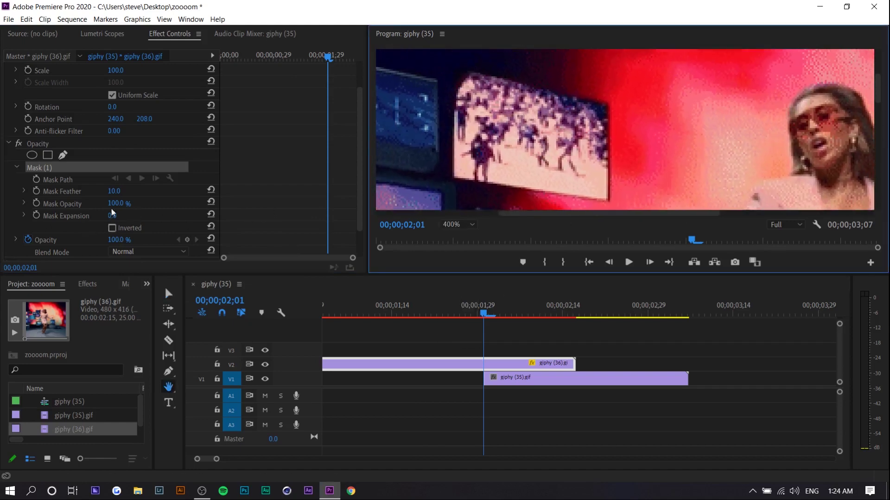
Close the mask shape around the TV screen and set its feather to 0
{"action": "left_click", "coordinate": [108, 176]}
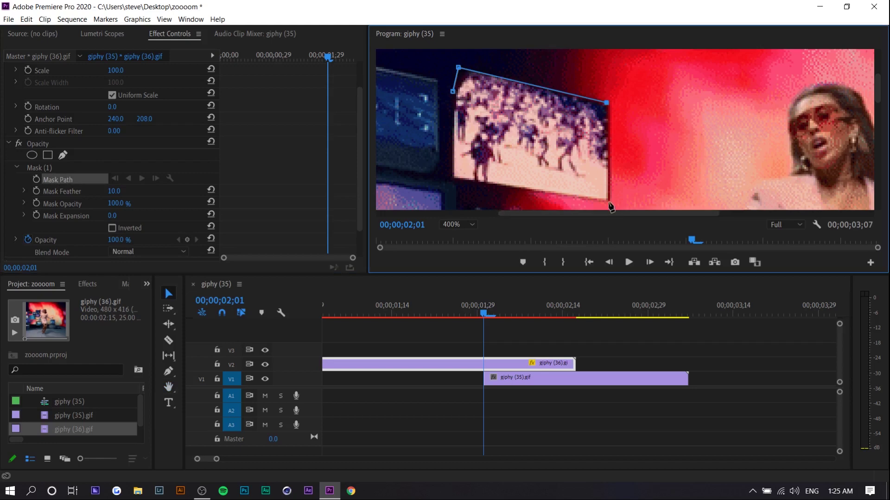
{"action": "left_click", "coordinate": [453, 178]}
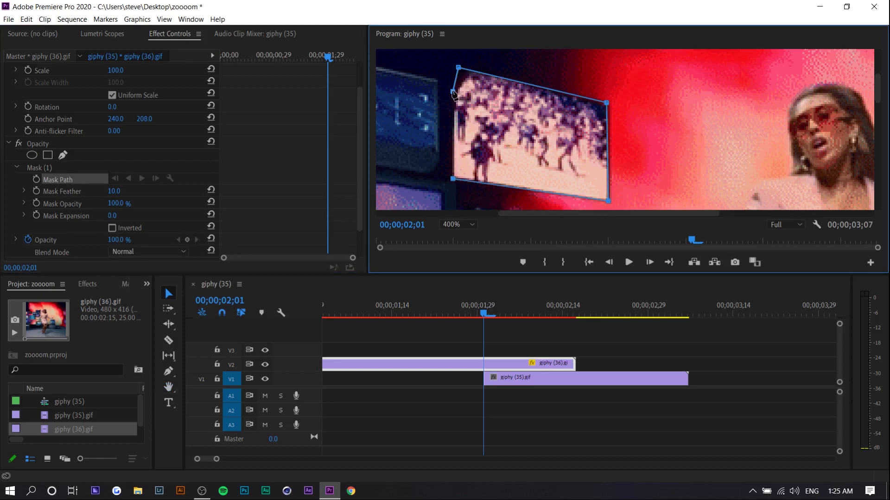
{"action": "left_click", "coordinate": [453, 92]}
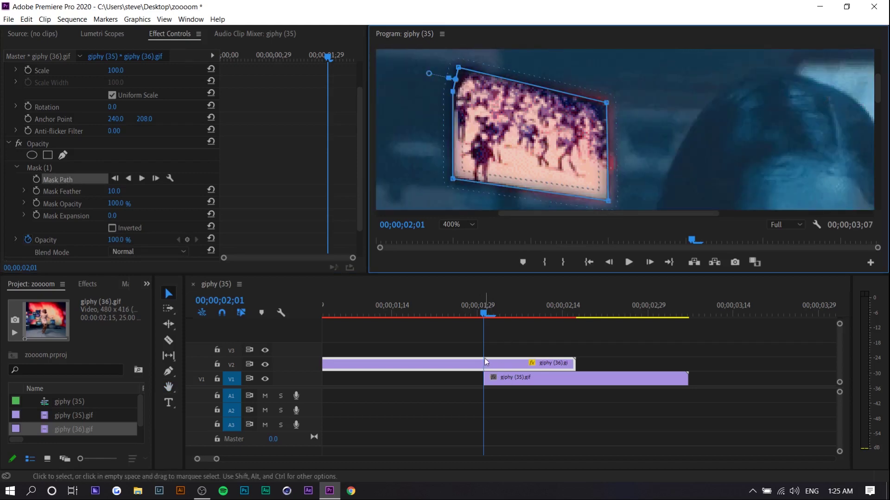
{"action": "left_click_drag", "start_coordinate": [113, 191], "coordinate": [101, 199]}
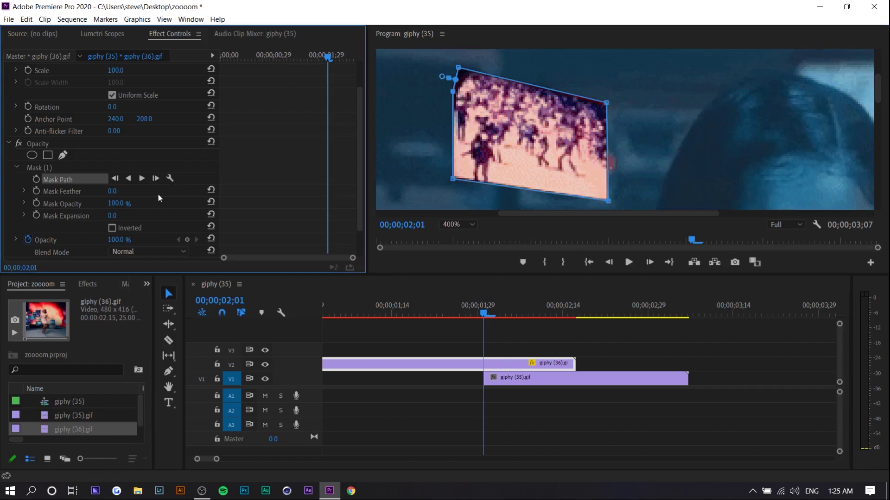
Keyframe the Mask Path, invert the mask, and return to 00;00;02;01
{"action": "left_click", "coordinate": [37, 183]}
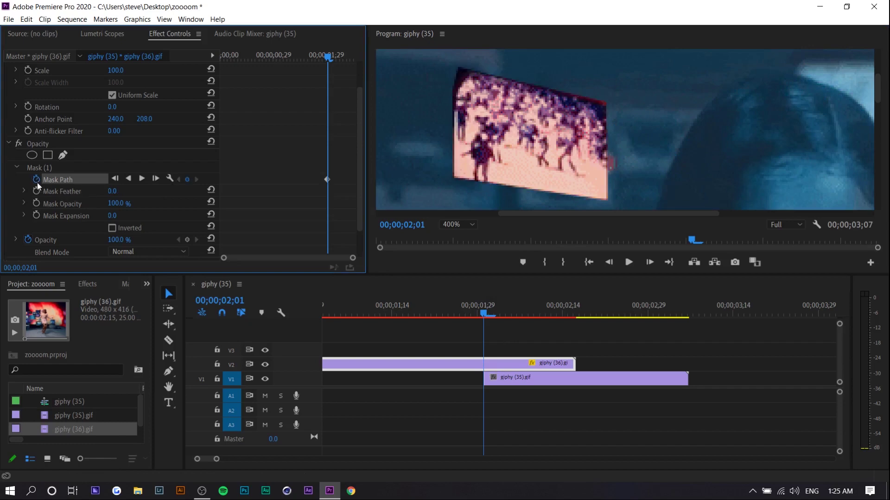
{"action": "key", "text": "Right"}
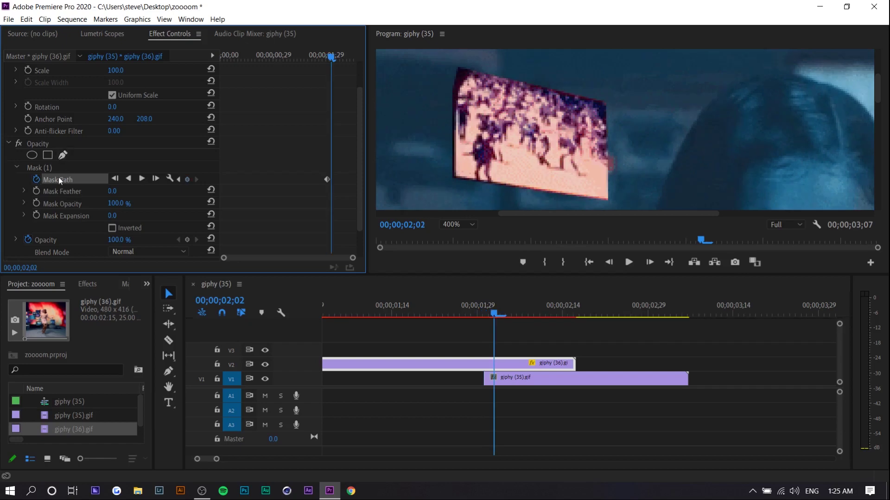
{"action": "key", "text": "Right"}
{"action": "key", "text": "Right"}
{"action": "key", "text": "Right"}
{"action": "key", "text": "Right"}
{"action": "key", "text": "Right"}
{"action": "key", "text": "Right"}
{"action": "key", "text": "Right"}
{"action": "key", "text": "Right"}
{"action": "key", "text": "Right"}
{"action": "key", "text": "Right"}
{"action": "key", "text": "Right"}
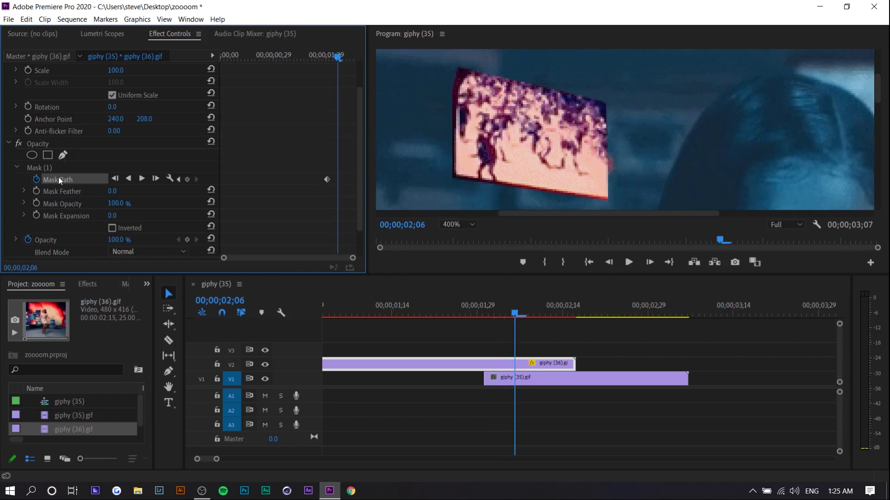
{"action": "key", "text": "Left"}
{"action": "key", "text": "Left"}
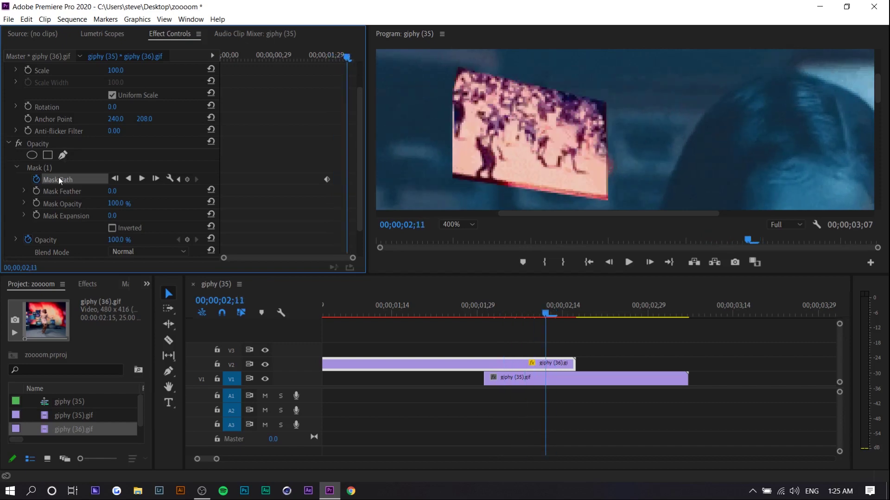
{"action": "left_click", "coordinate": [113, 228]}
{"action": "left_click", "coordinate": [330, 54]}
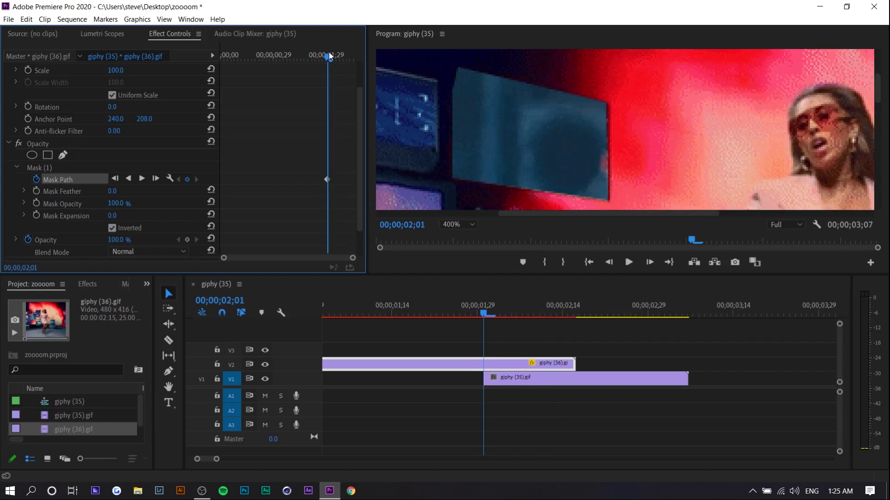
At 00;00;02;02, nudge the mask's bottom-left corner to follow the moving TV screen
{"action": "key", "text": "Right"}
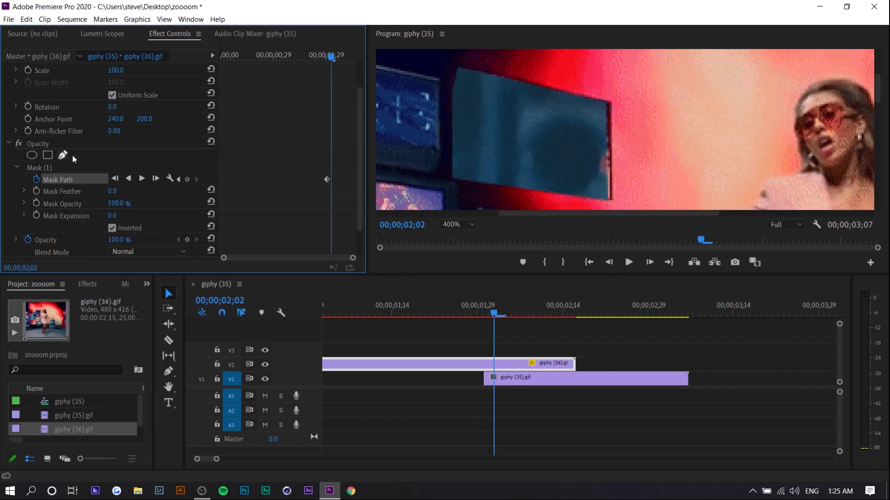
{"action": "left_click", "coordinate": [76, 178]}
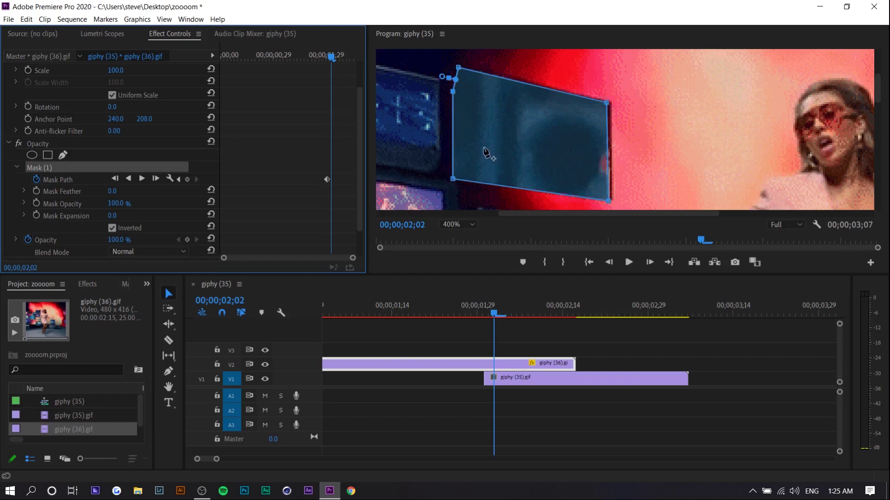
{"action": "left_click_drag", "start_coordinate": [453, 179], "coordinate": [454, 177]}
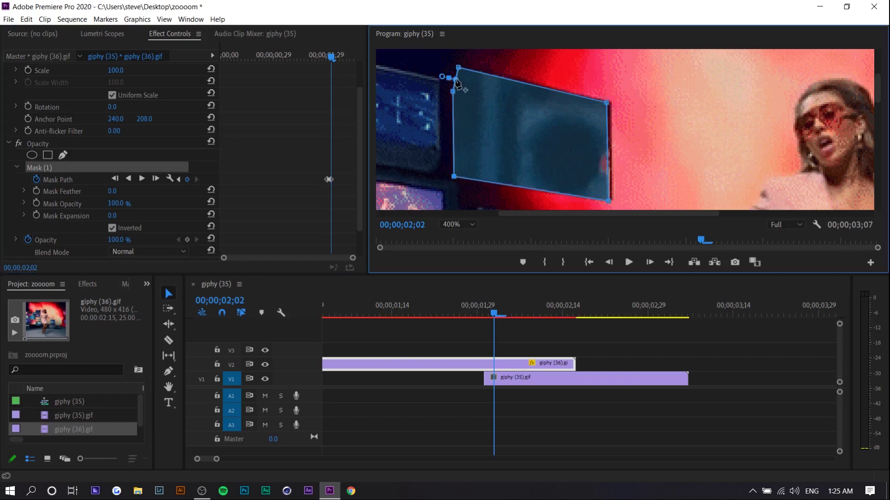
Play back the masked transition from the sequence start, undoing an accidental move of the lower clip
{"action": "left_click", "coordinate": [521, 326]}
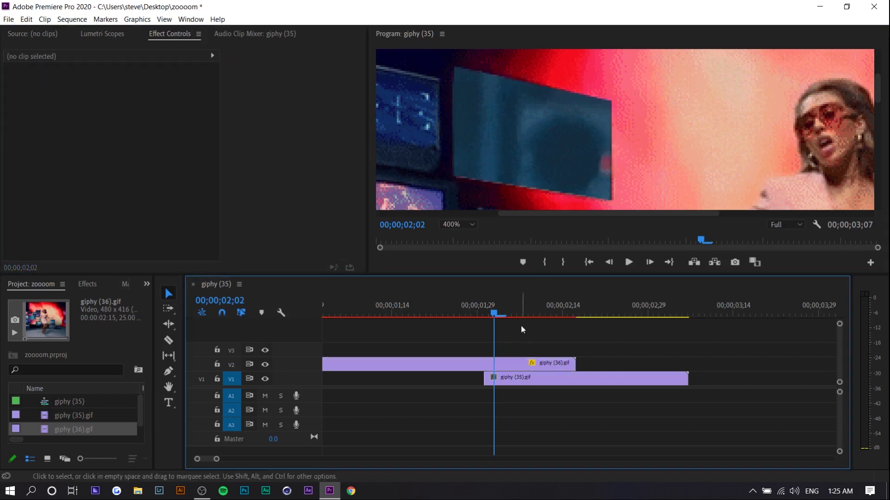
{"action": "key", "text": "space"}
{"action": "key", "text": "d"}
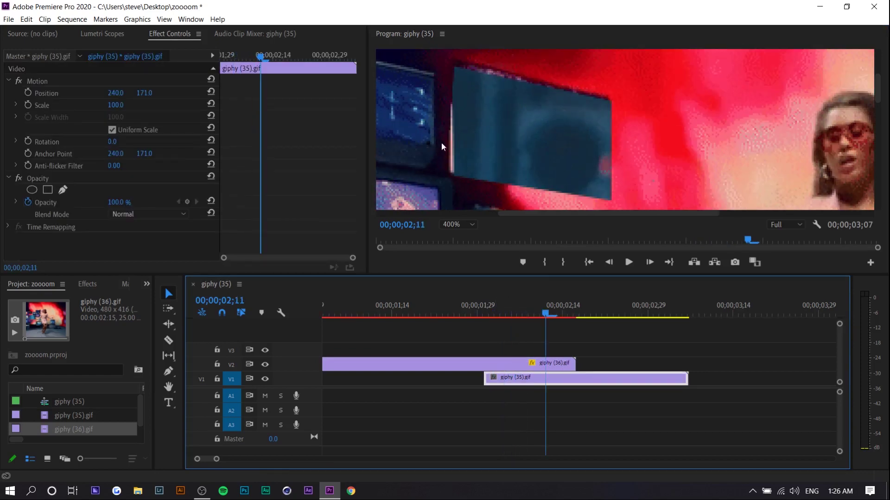
{"action": "key", "text": "Home"}
{"action": "key", "text": "backslash"}
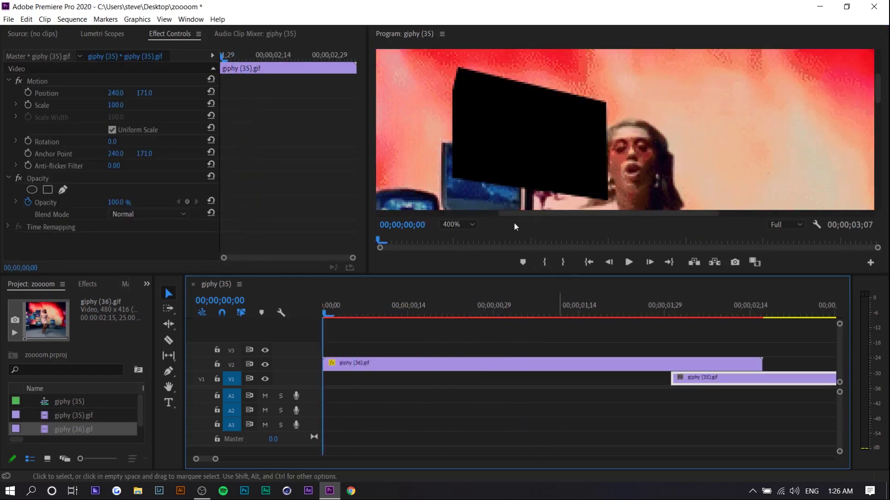
{"action": "key", "text": "space"}
{"action": "left_click_drag", "start_coordinate": [690, 378], "coordinate": [347, 377]}
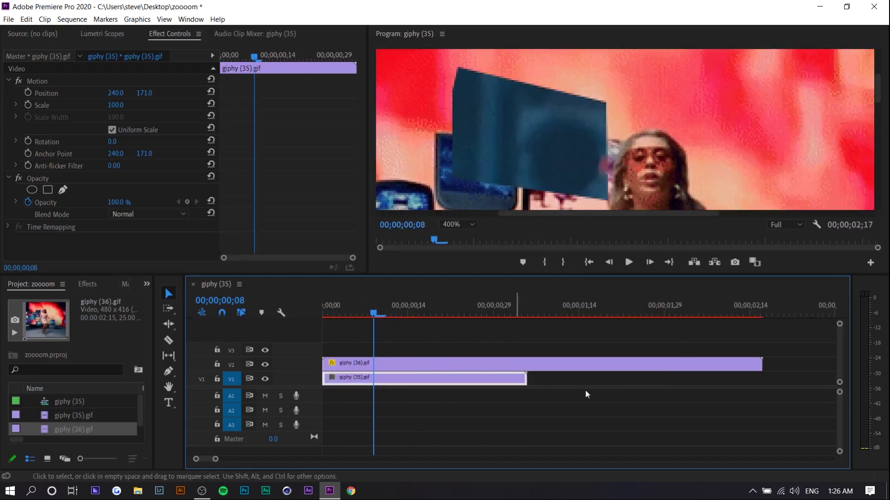
{"action": "key", "text": "ctrl+z"}
Place the playhead at 00;00;02;02 and zoom the timeline in around it
{"action": "left_click_drag", "start_coordinate": [671, 313], "coordinate": [680, 315]}
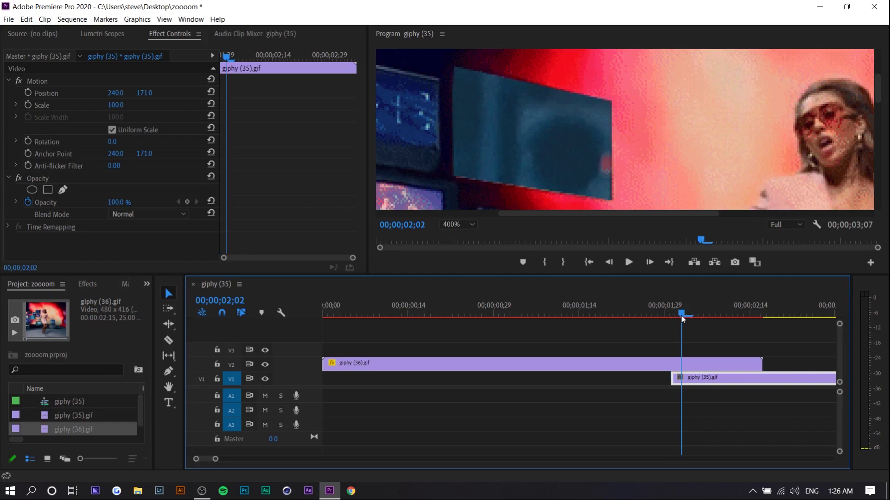
{"action": "key", "text": "minus"}
{"action": "key", "text": "minus"}
{"action": "key", "text": "minus"}
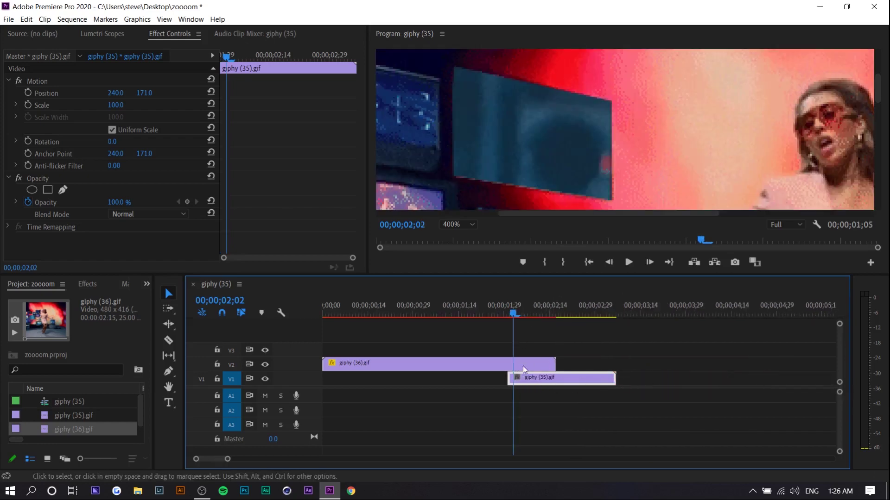
{"action": "key", "text": "equal"}
{"action": "key", "text": "equal"}
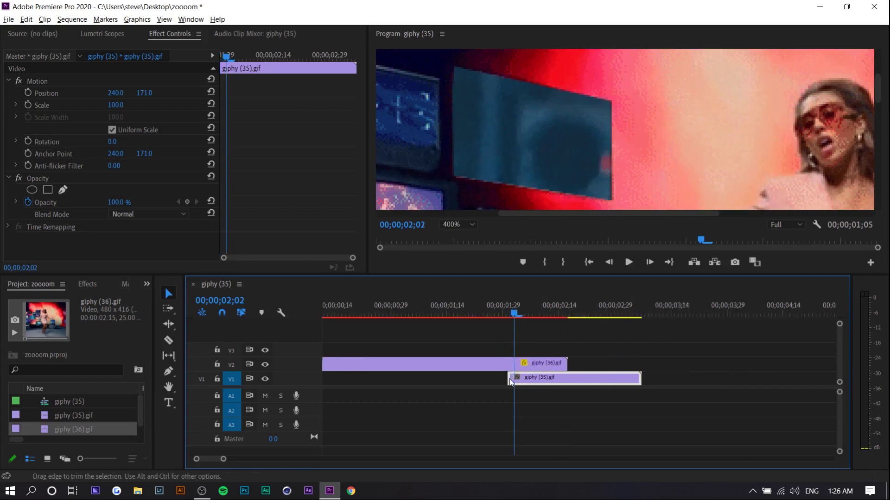
{"action": "key", "text": "equal"}
Cut the lower giphy (35).gif clip at the playhead and add a frame hold to the one-frame piece
{"action": "left_click", "coordinate": [513, 379]}
{"action": "key", "text": "c"}
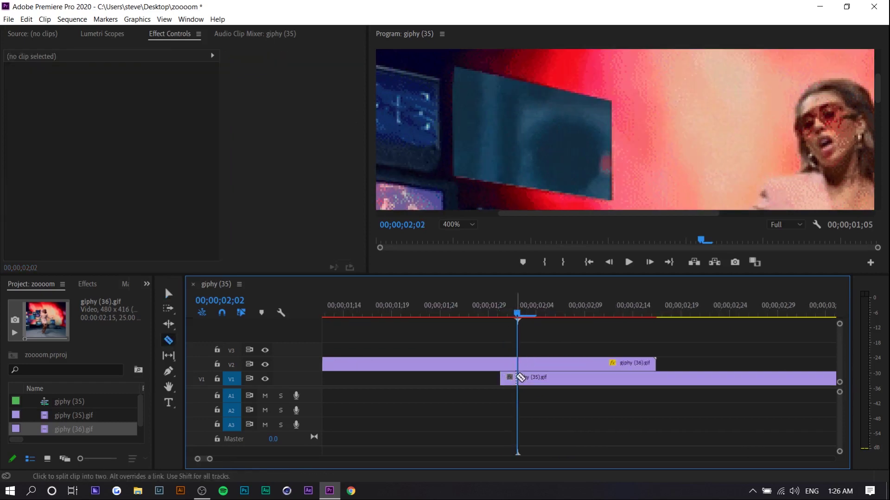
{"action": "key", "text": "v"}
{"action": "left_click", "coordinate": [505, 312]}
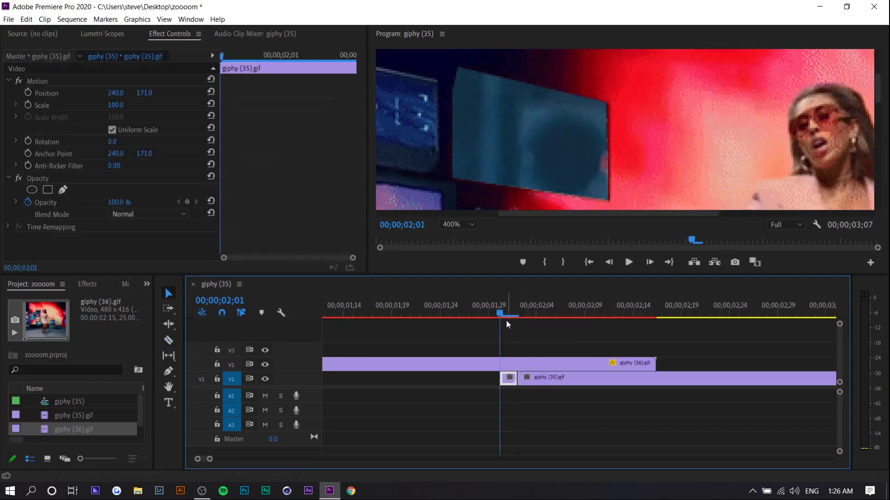
{"action": "right_click", "coordinate": [507, 383]}
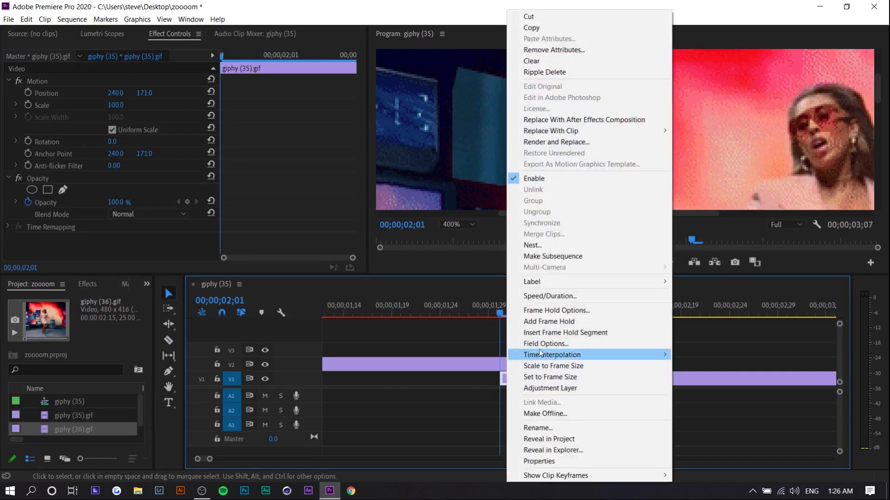
{"action": "left_click", "coordinate": [538, 321]}
Stretch the held frame back to 00;00;00;00, preview it, and select the masked top clip
{"action": "left_click_drag", "start_coordinate": [509, 375], "coordinate": [239, 393]}
{"action": "key", "text": "minus"}
{"action": "key", "text": "minus"}
{"action": "left_click_drag", "start_coordinate": [473, 319], "coordinate": [583, 310]}
{"action": "left_click", "coordinate": [594, 358]}
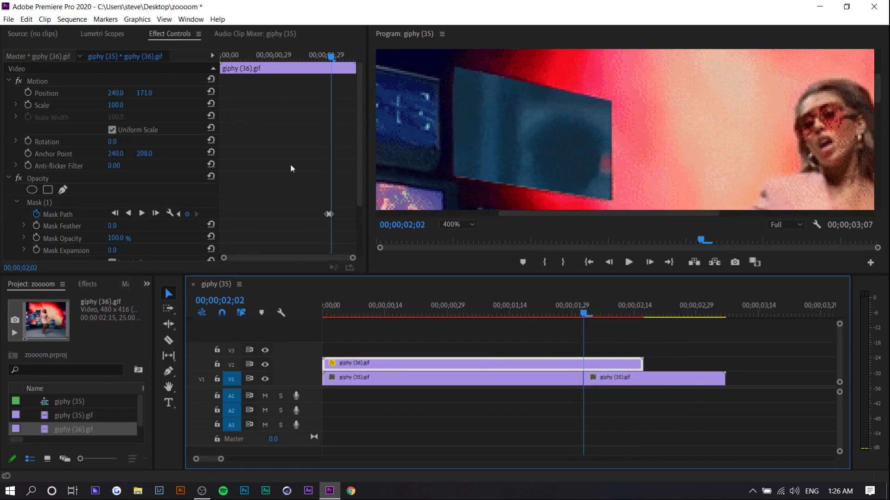
At 00;00;00;00, drag the giphy (36).gif mask corners onto the small TV screen
{"action": "scroll", "coordinate": [304, 181], "scroll_direction": "down", "scroll_amount": 1}
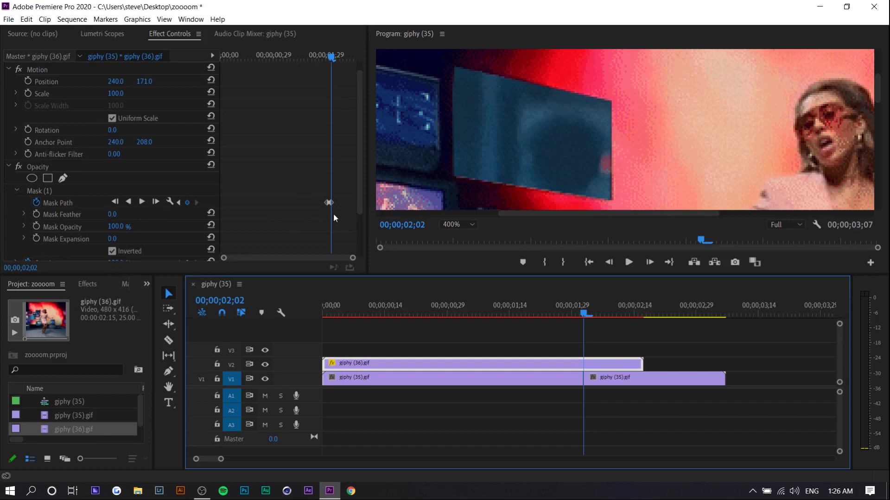
{"action": "key", "text": "j"}
{"action": "key", "text": "j"}
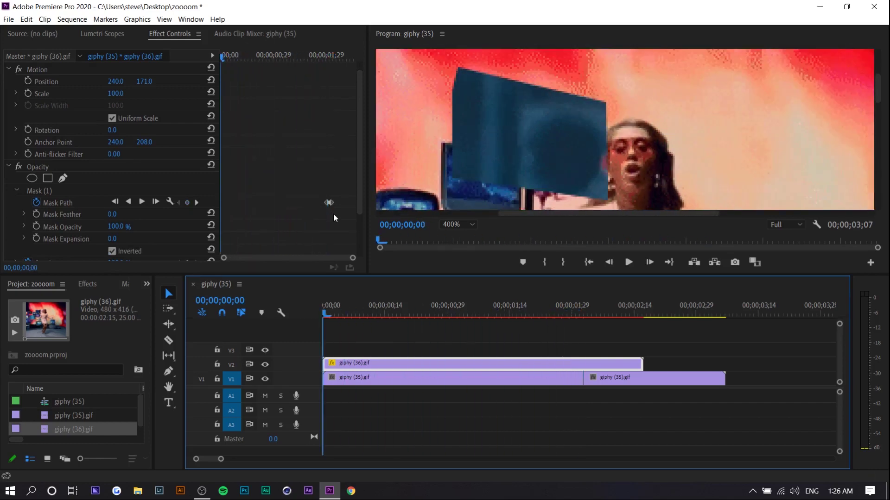
{"action": "left_click", "coordinate": [66, 203]}
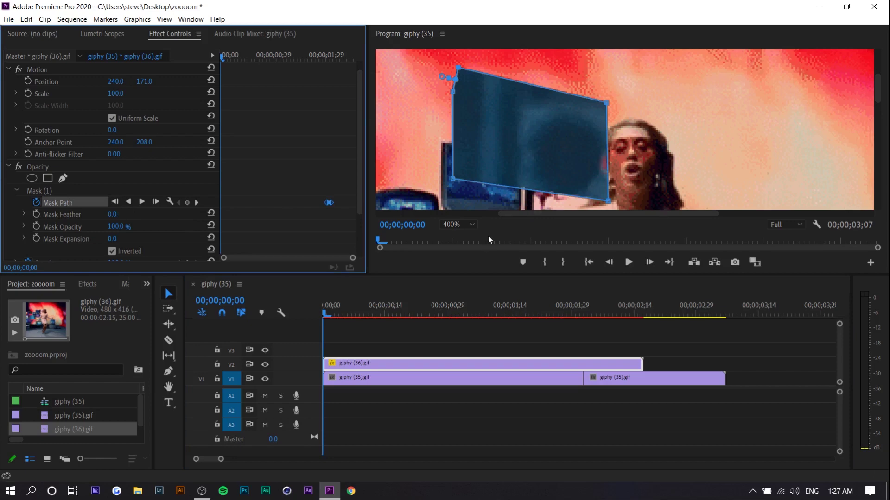
{"action": "left_click_drag", "start_coordinate": [452, 179], "coordinate": [533, 197]}
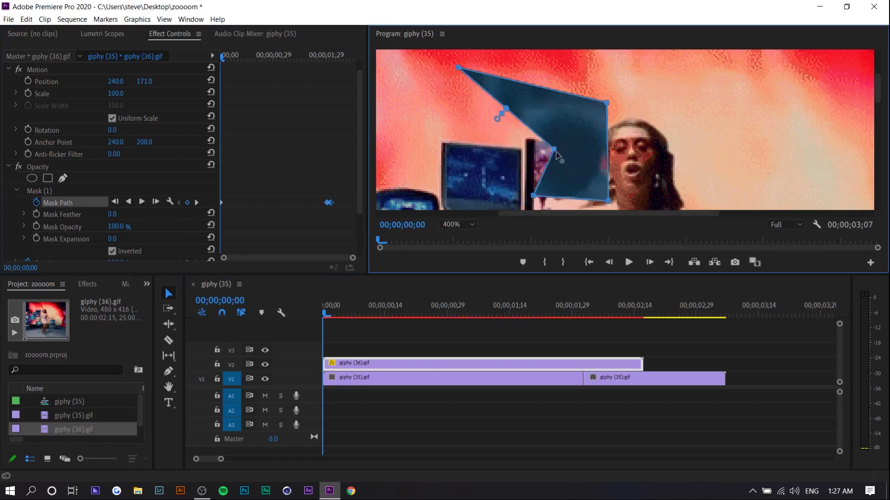
{"action": "left_click_drag", "start_coordinate": [453, 92], "coordinate": [525, 146]}
{"action": "left_click_drag", "start_coordinate": [457, 69], "coordinate": [529, 143]}
{"action": "left_click_drag", "start_coordinate": [606, 103], "coordinate": [602, 155]}
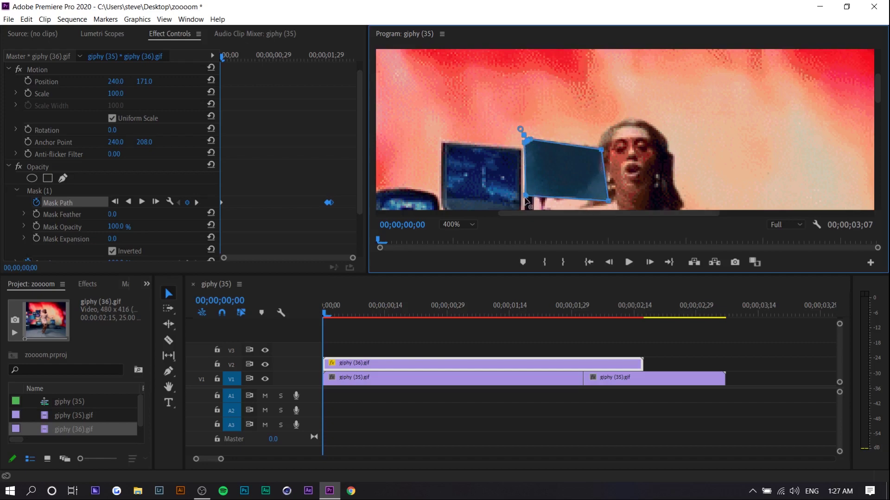
{"action": "left_click", "coordinate": [659, 369]}
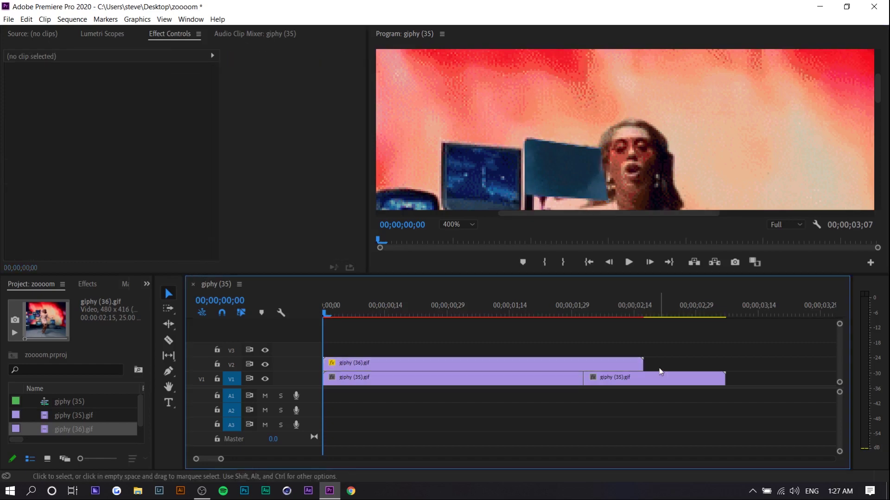